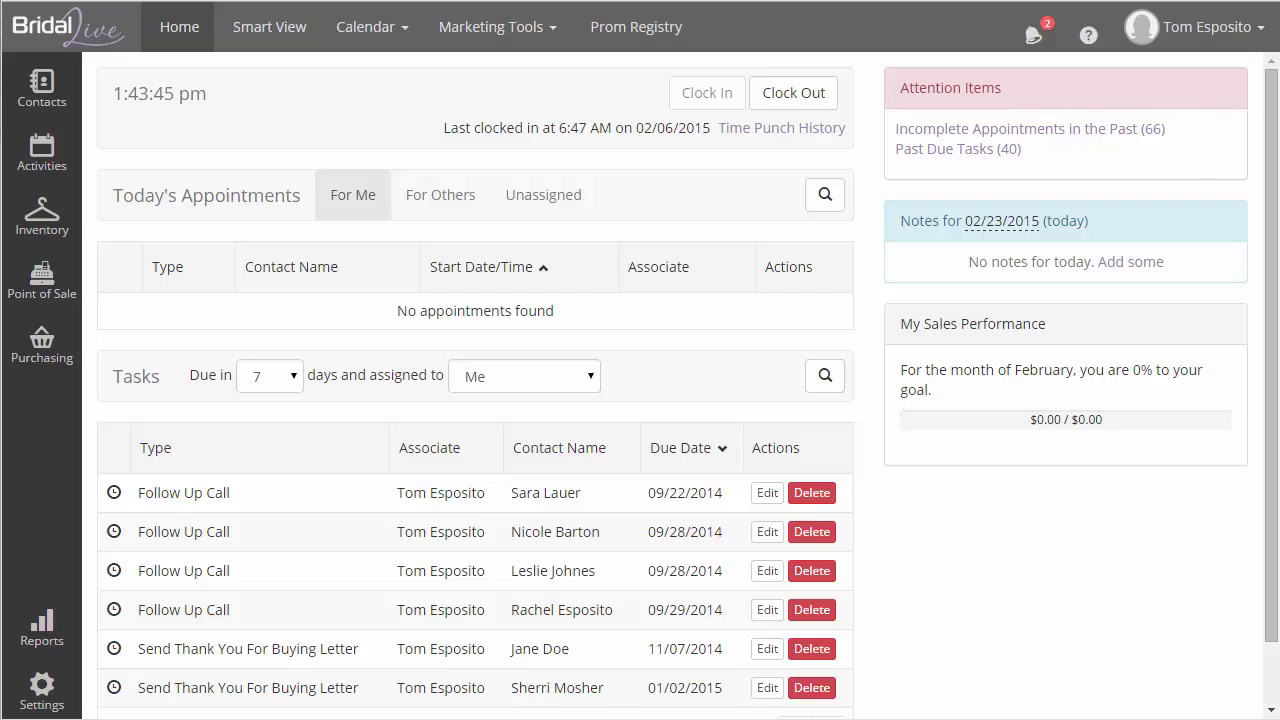
Step: Open the inventory item search
mouse_move(40, 215)
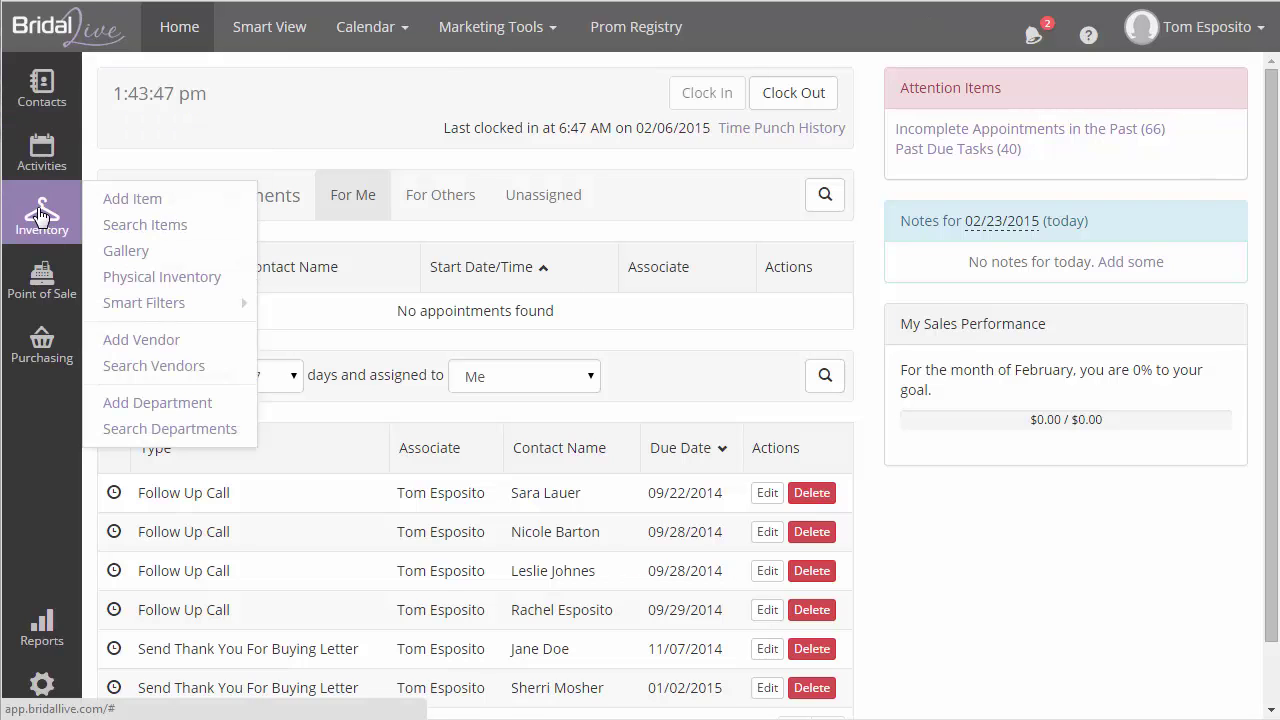
click(118, 228)
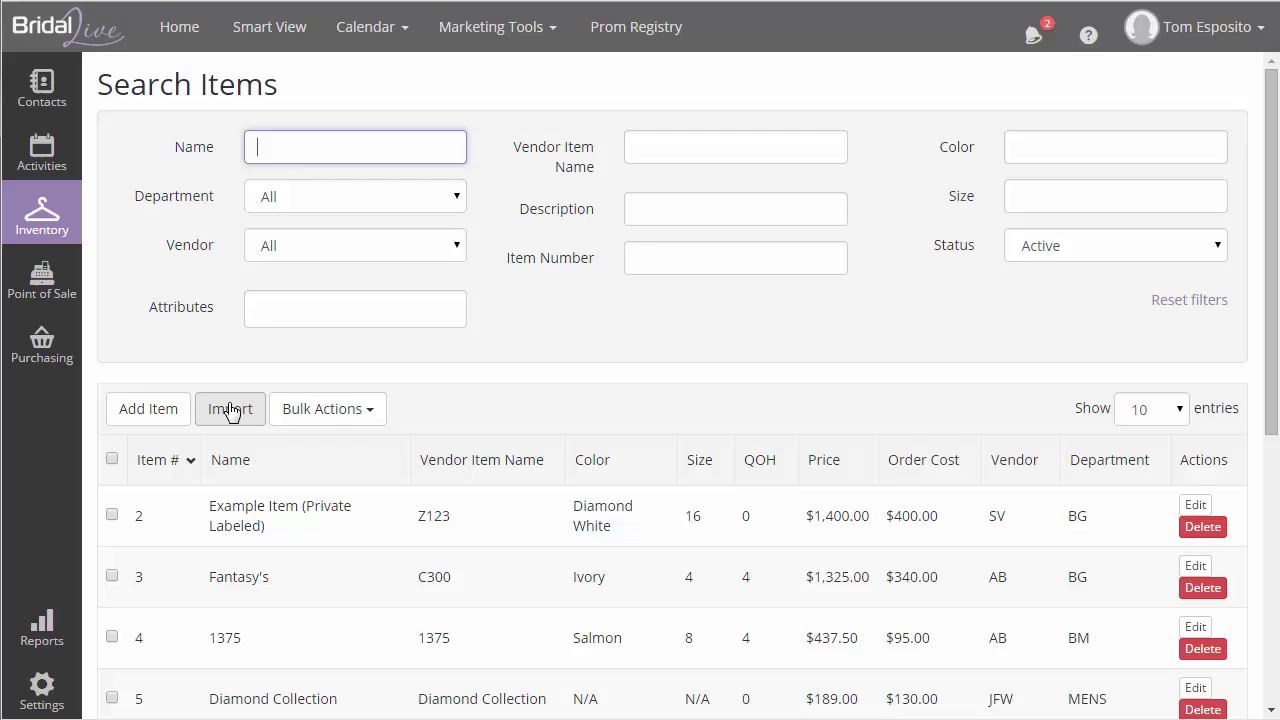
Step: Examine the record modes offered for importing items, then the bulk actions for status, registration prompt and discount settings
click(230, 410)
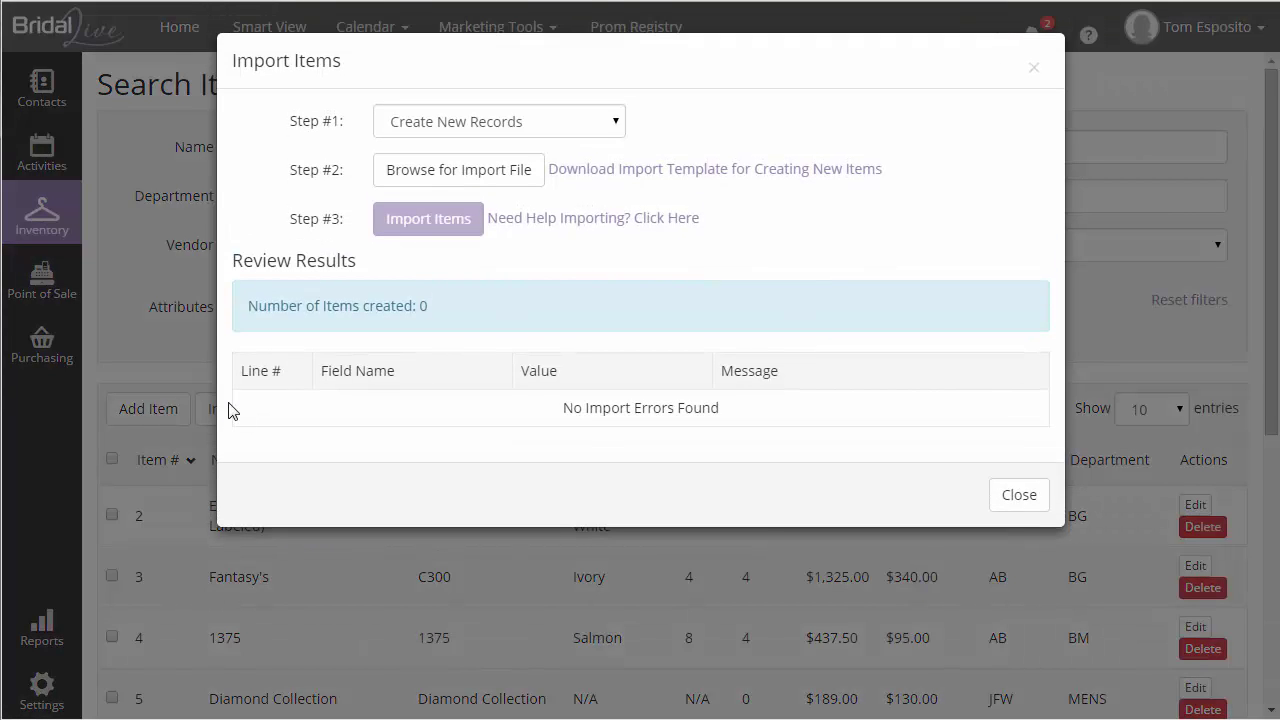
click(616, 130)
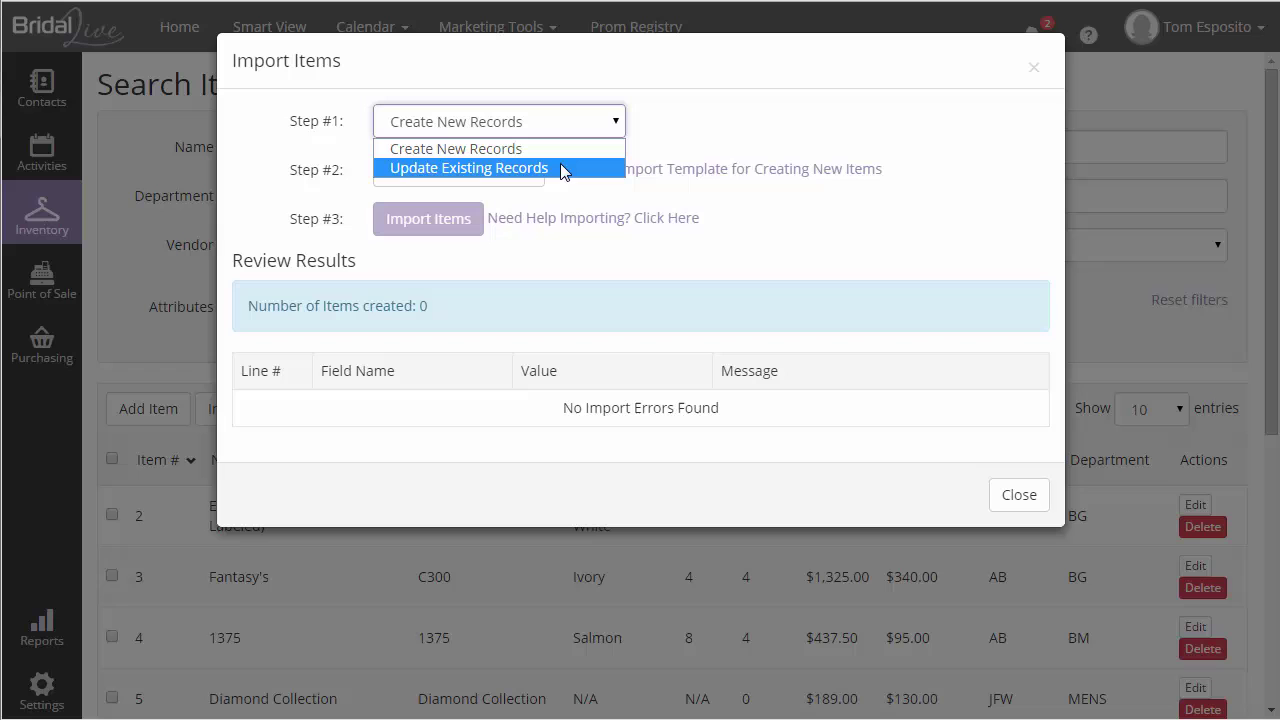
click(1033, 506)
click(1031, 506)
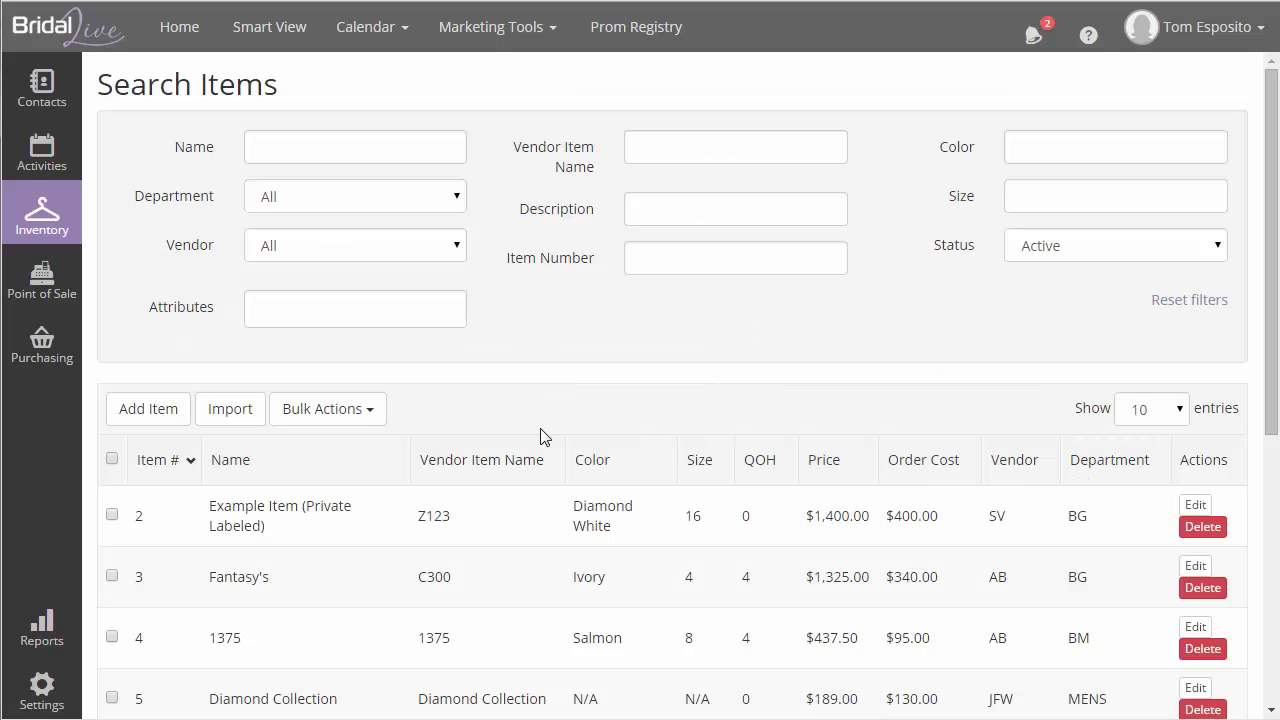
click(357, 414)
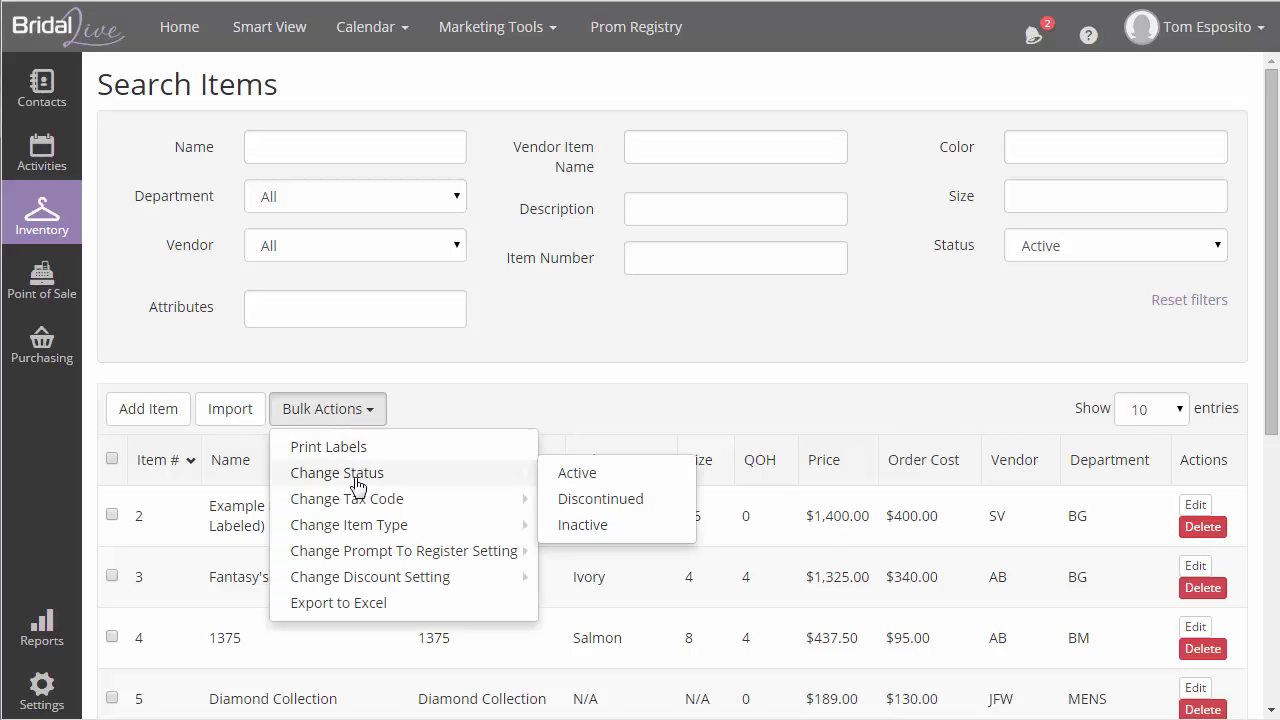
mouse_move(357, 553)
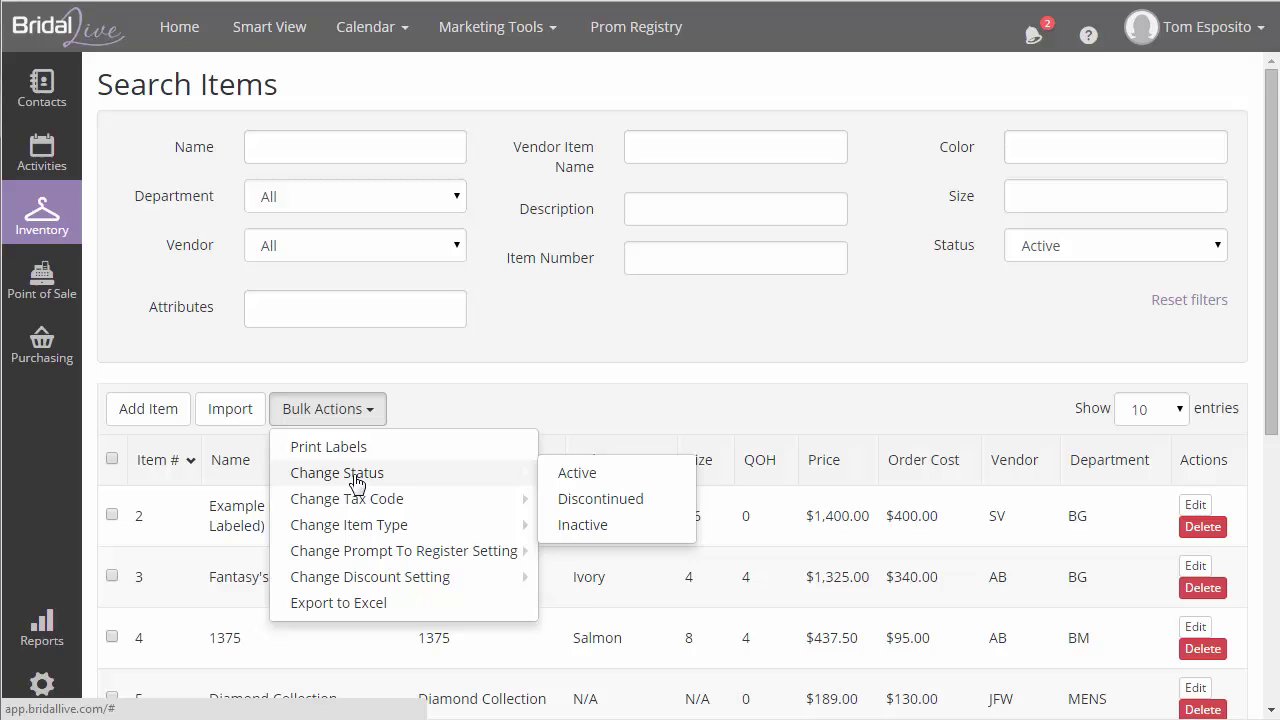
mouse_move(357, 585)
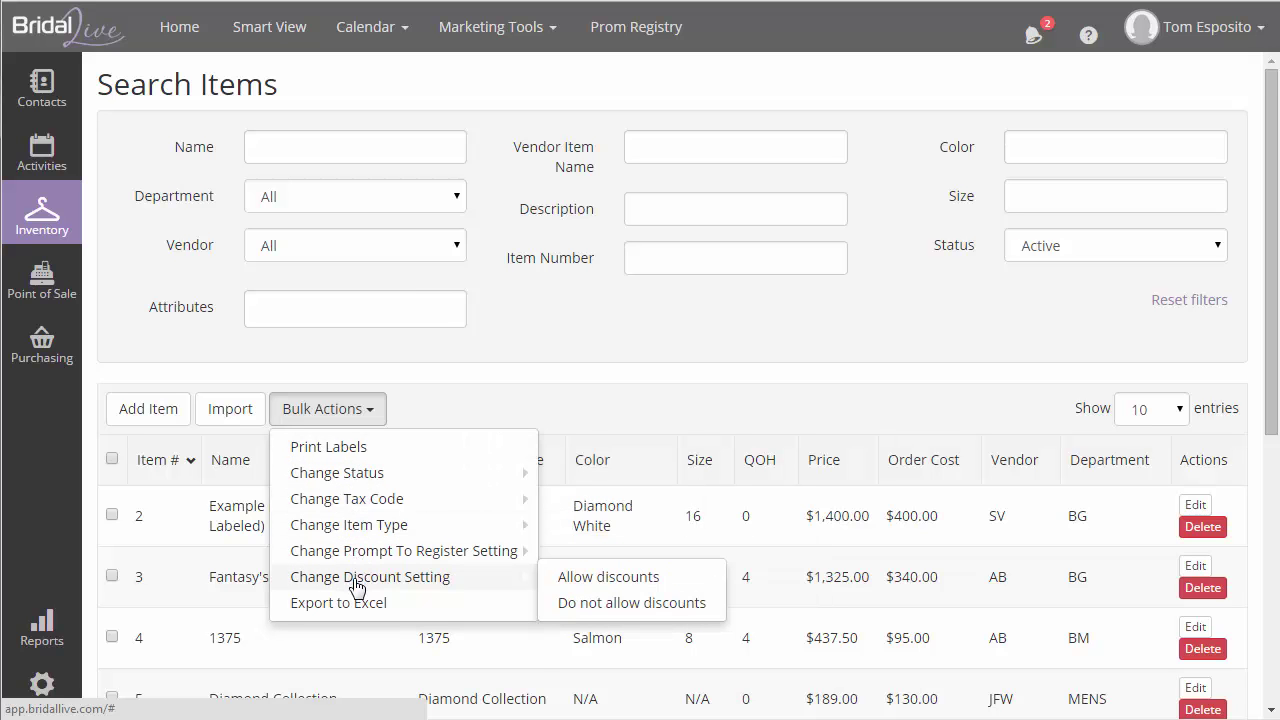
Step: Set the item import to Create New Records, download its import template and open the downloaded CSV file in Excel
click(235, 420)
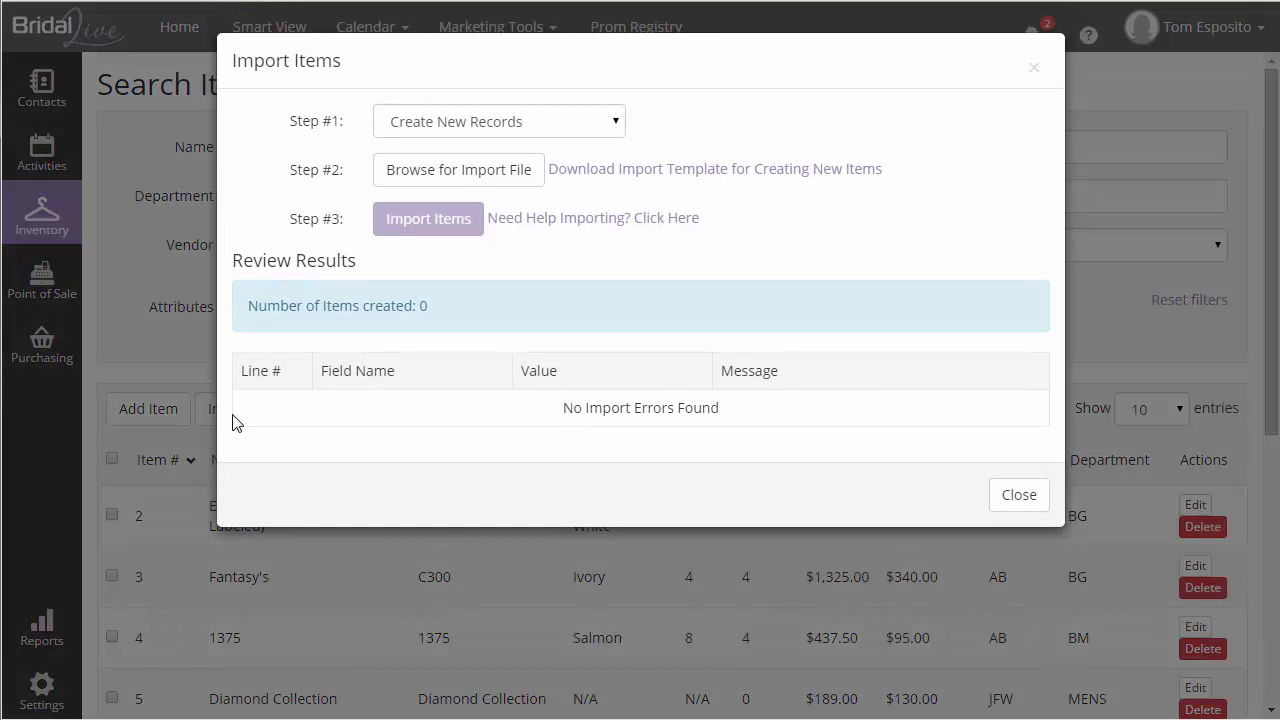
click(615, 124)
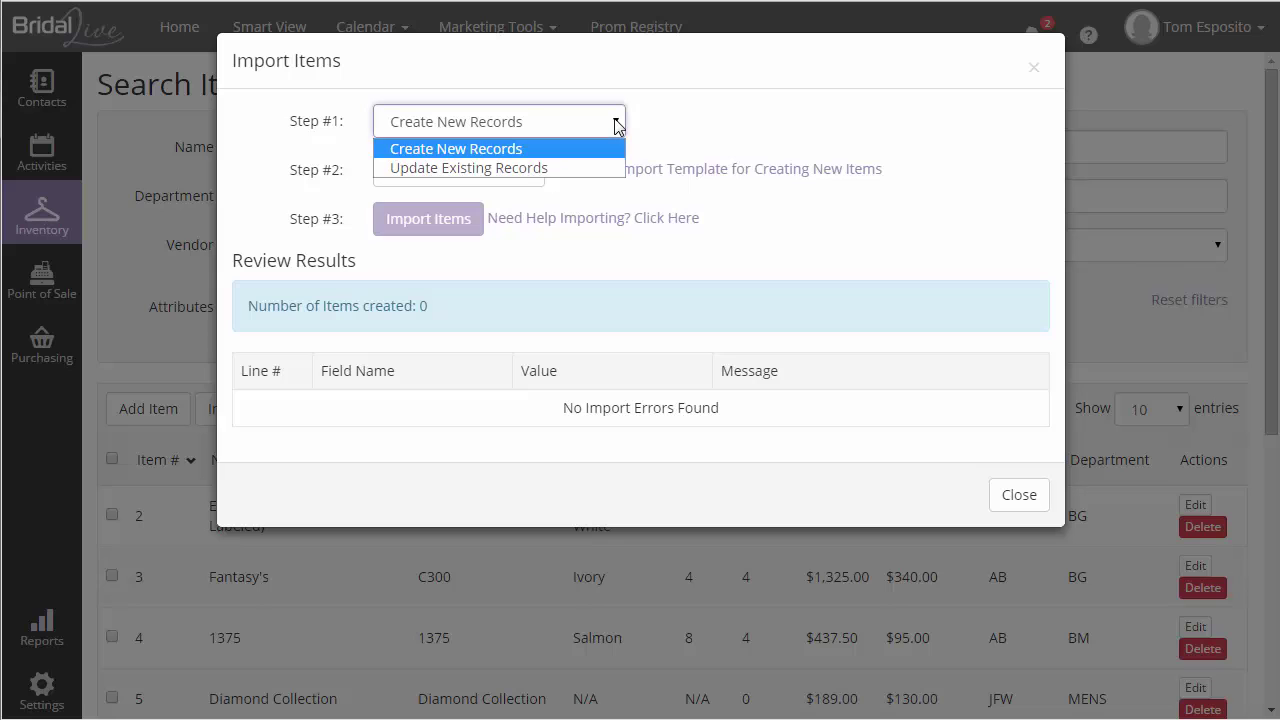
click(484, 150)
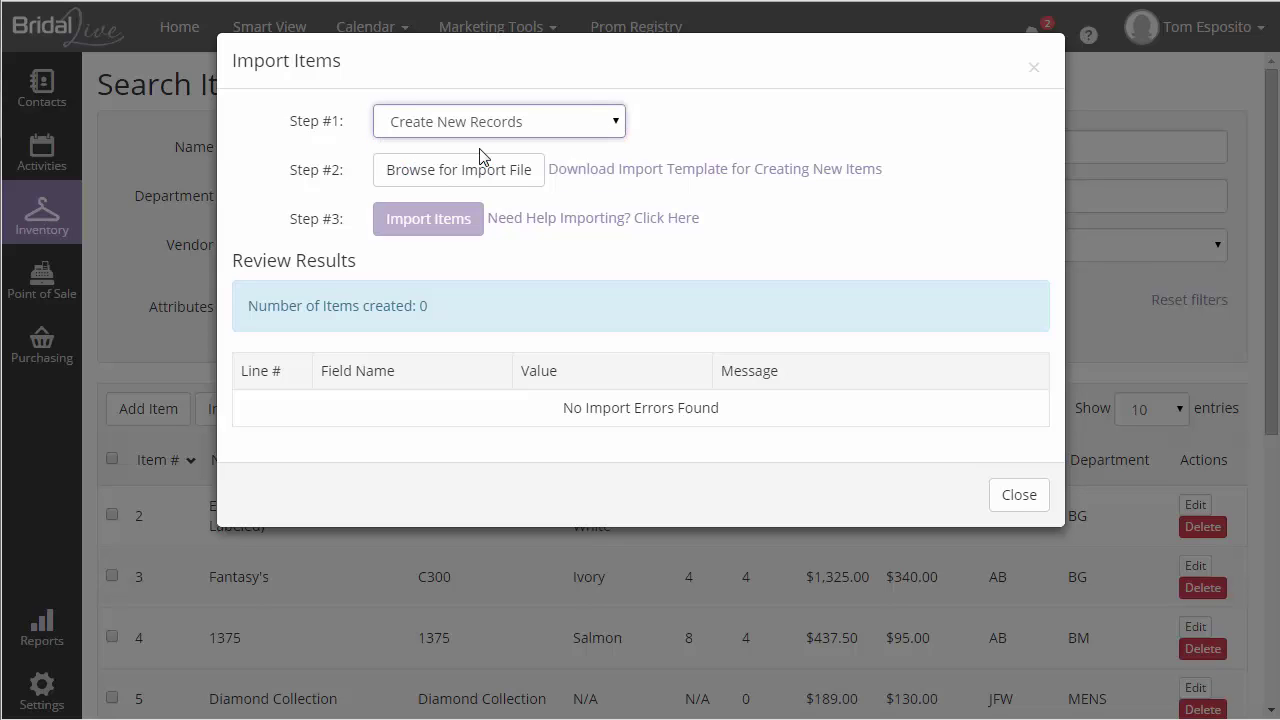
click(697, 183)
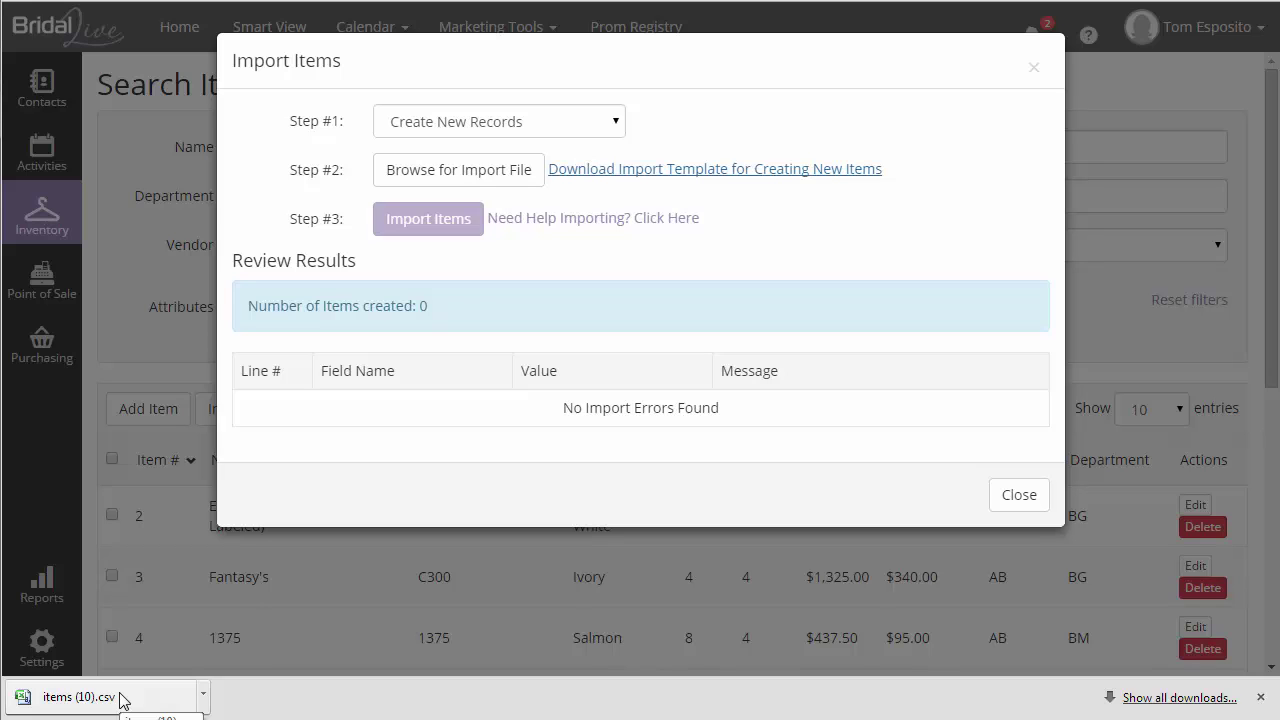
click(80, 697)
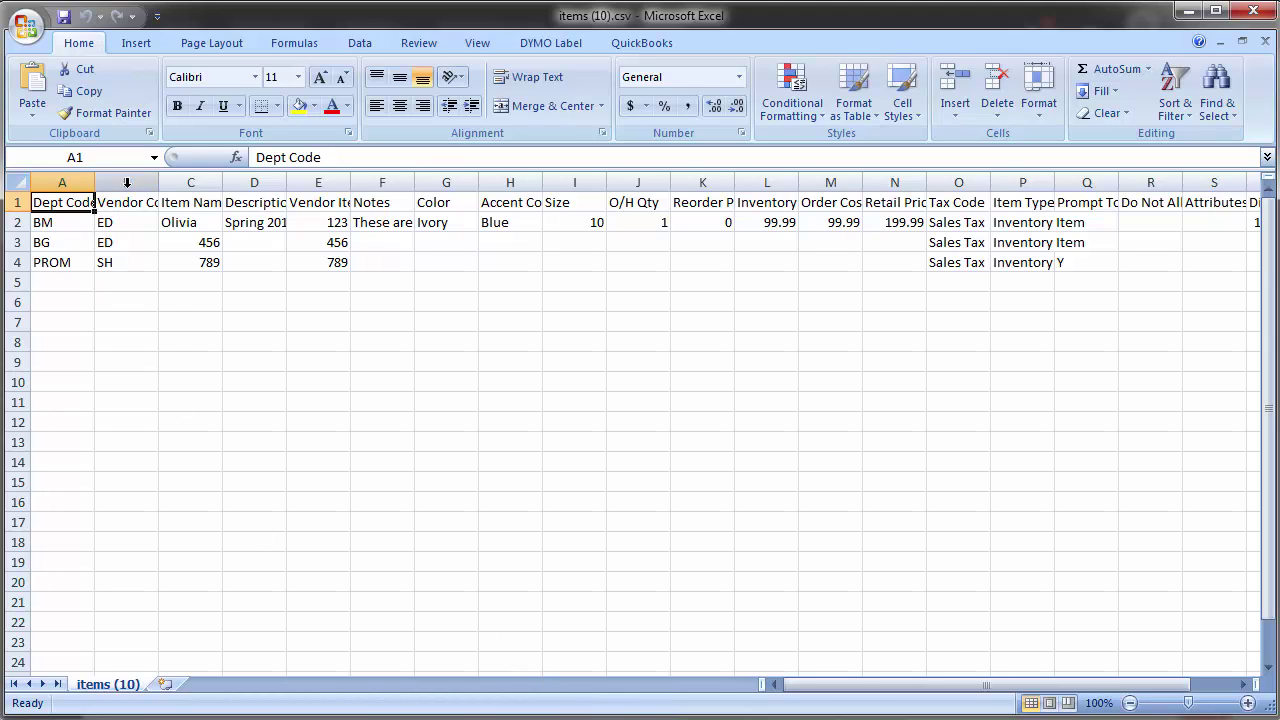
Step: Auto-fit the width of all columns in the template sheet
click(19, 182)
double_click(162, 181)
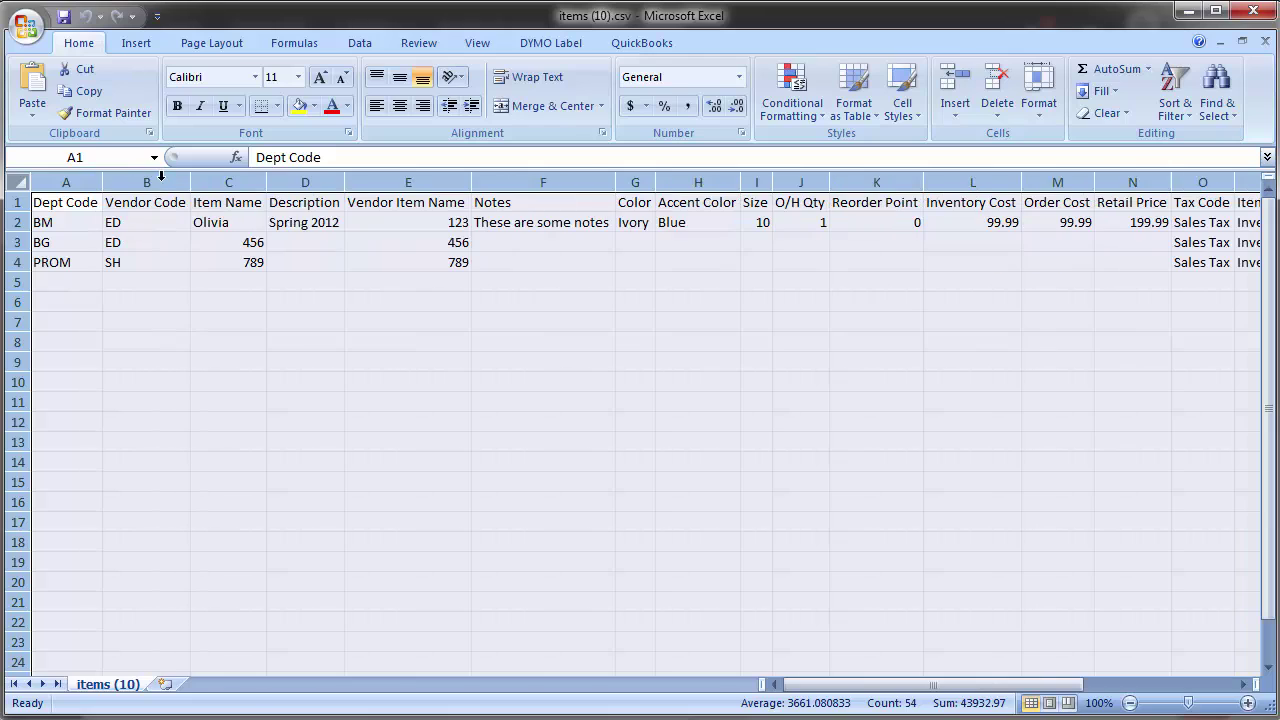
click(146, 280)
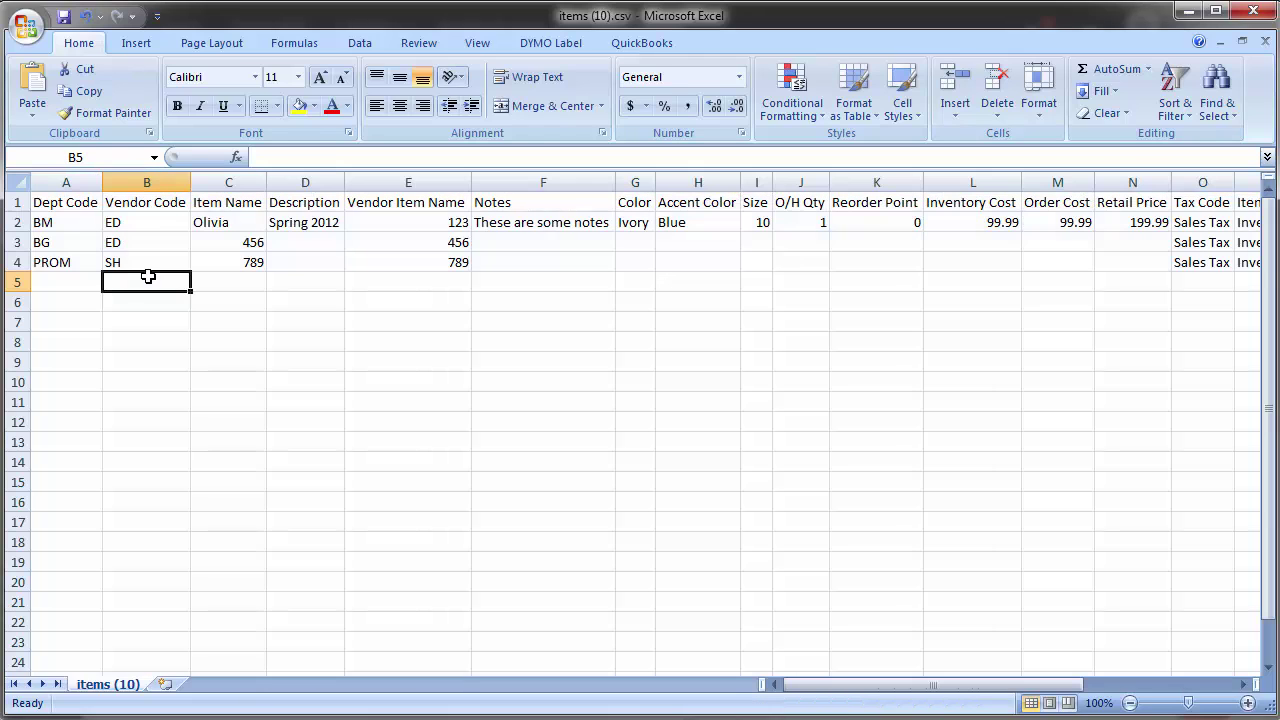
Step: Examine the template's header row and the three sample item rows below it
click(17, 202)
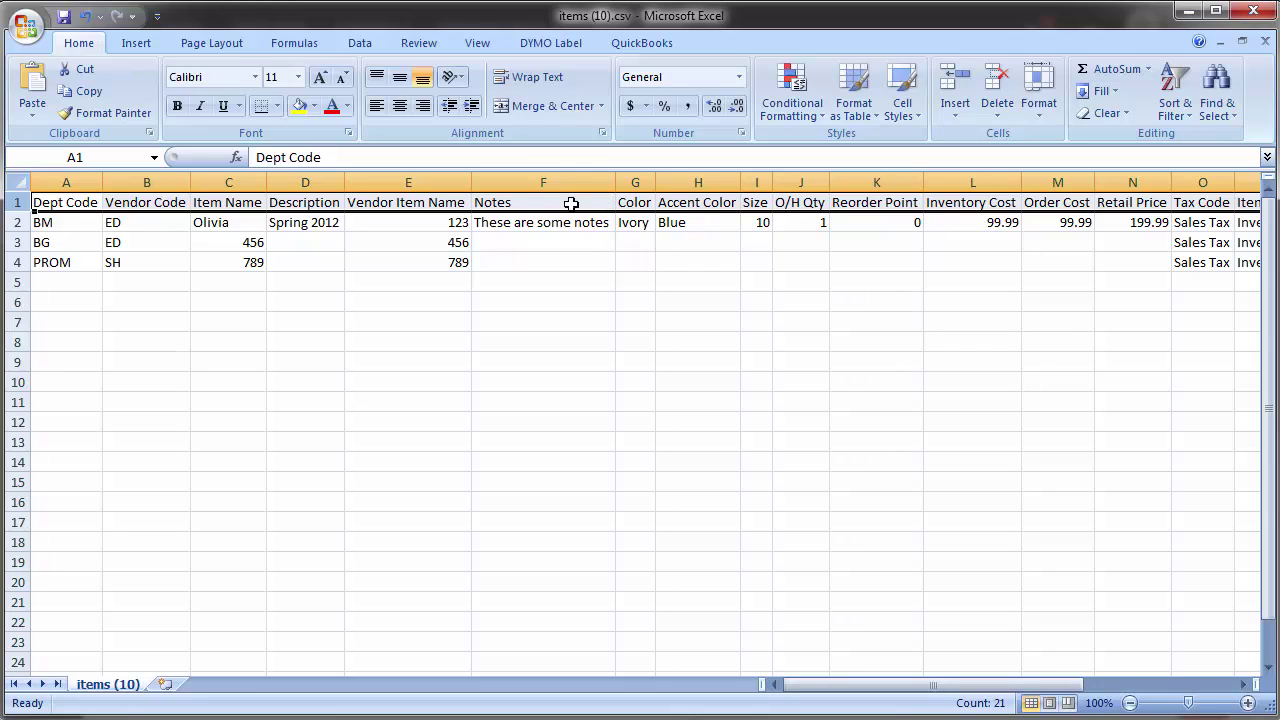
click(62, 226)
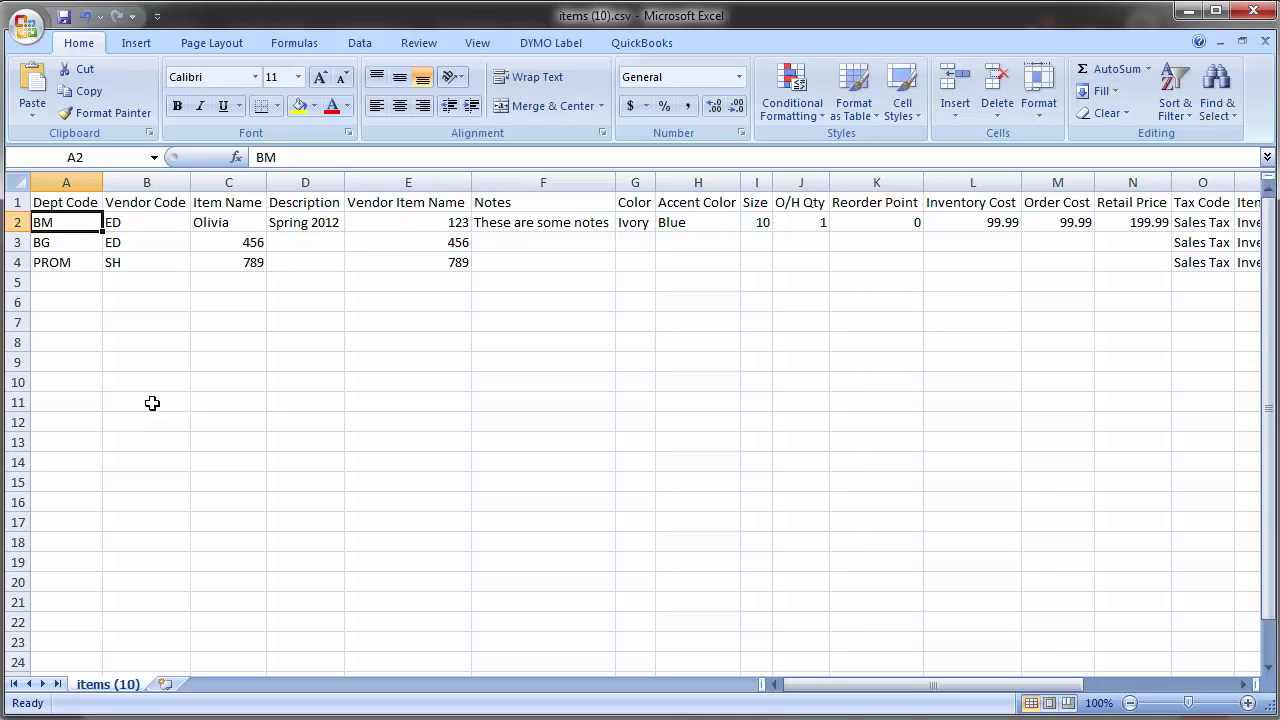
click(16, 222)
drag(16, 224, 16, 242)
click(16, 242)
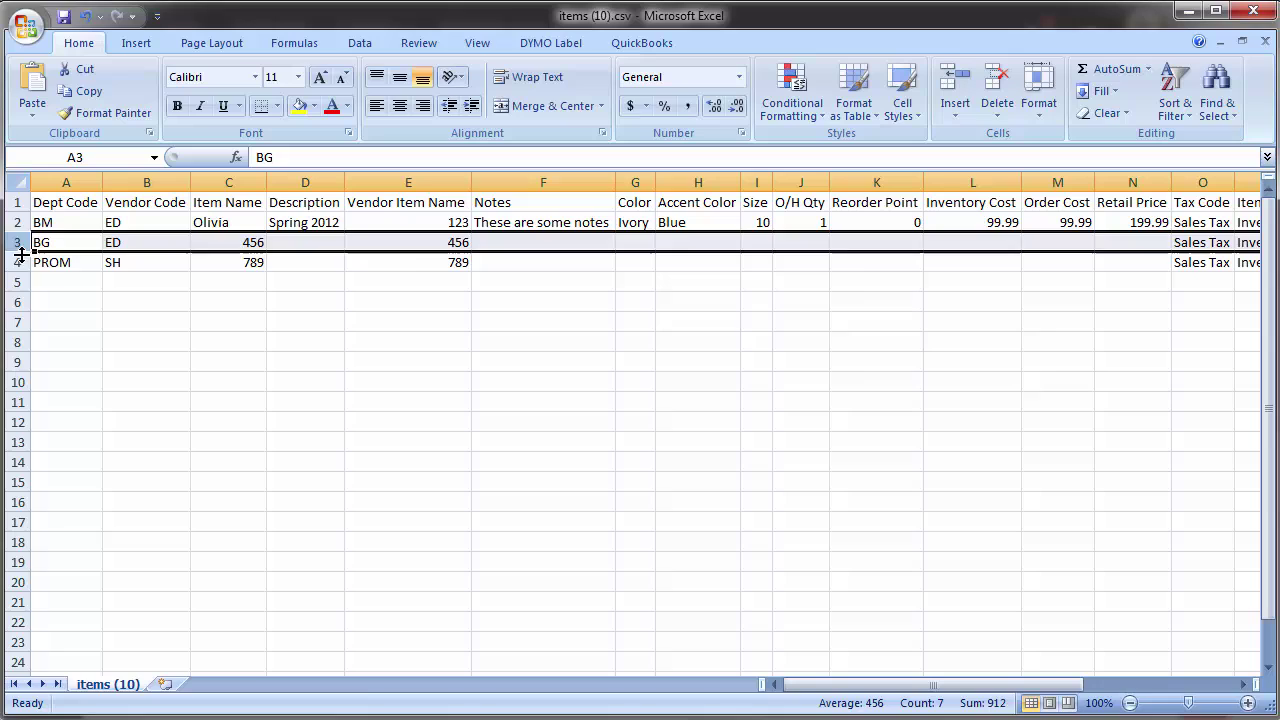
click(16, 261)
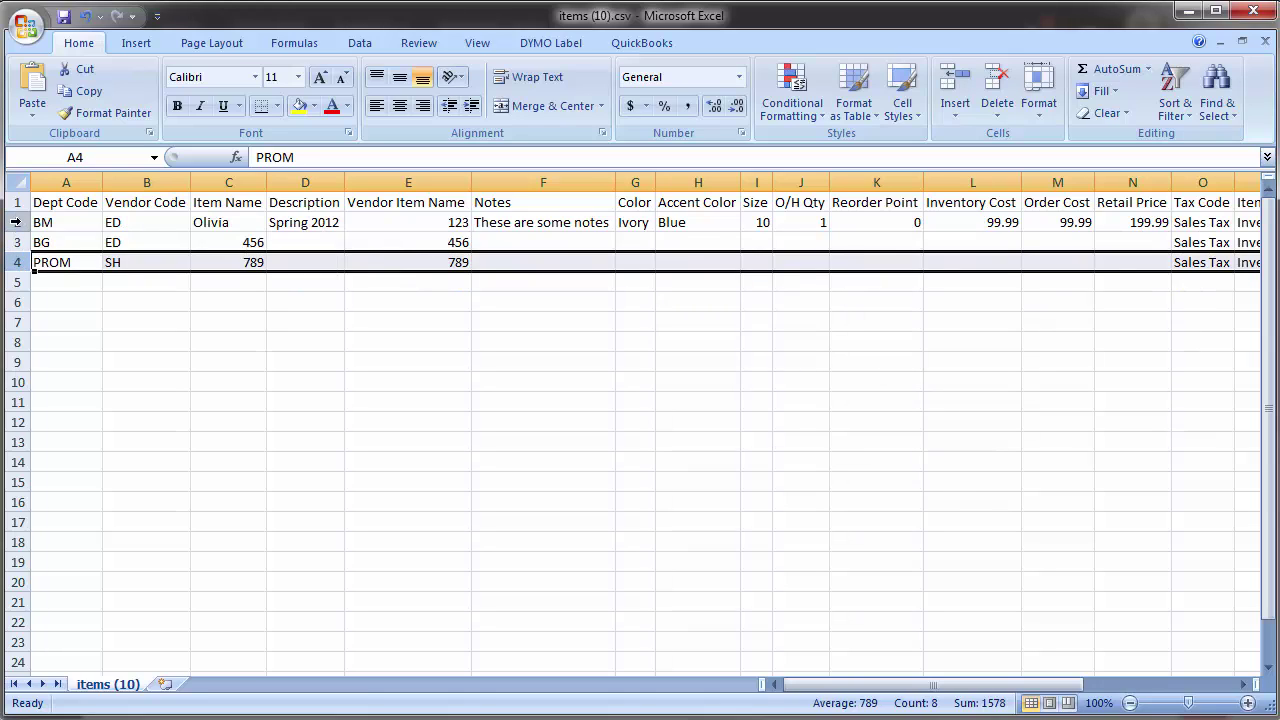
click(16, 222)
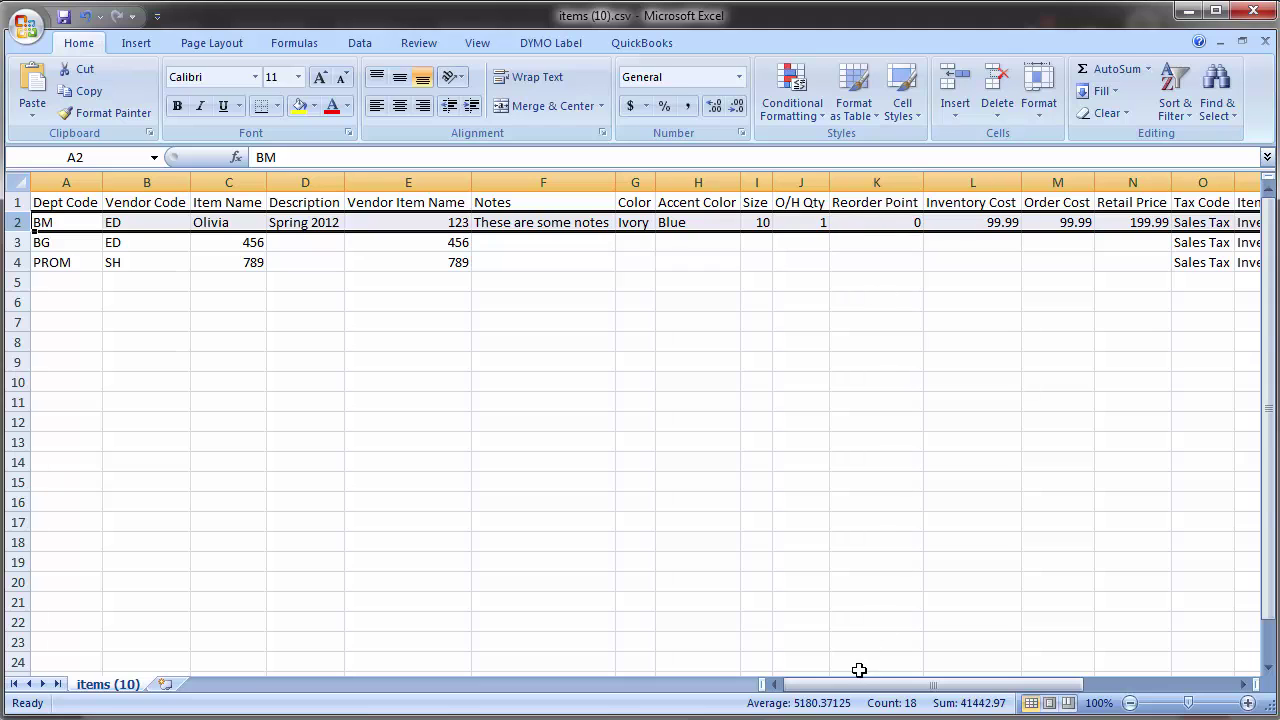
mouse_move(857, 687)
mouse_down()
mouse_move(980, 688)
mouse_move(851, 688)
mouse_up()
Step: Review the first sample item's fields one by one, from Dept Code through Size
click(72, 226)
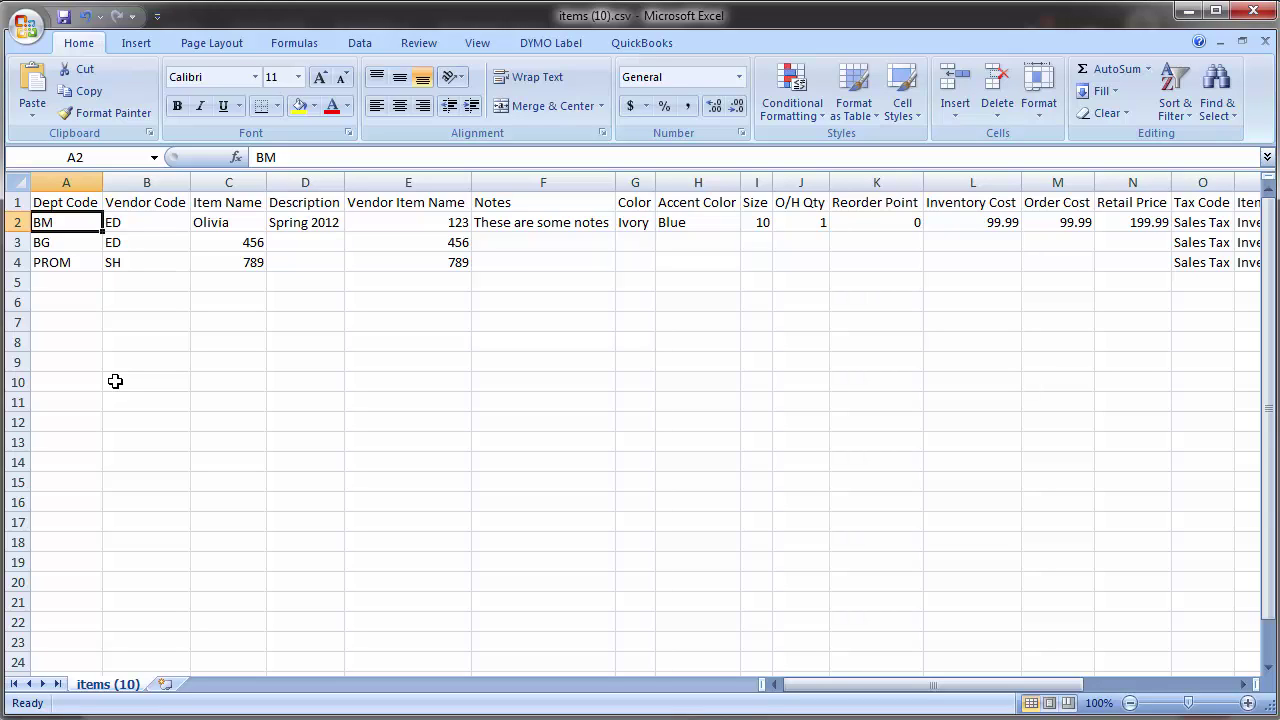
click(140, 223)
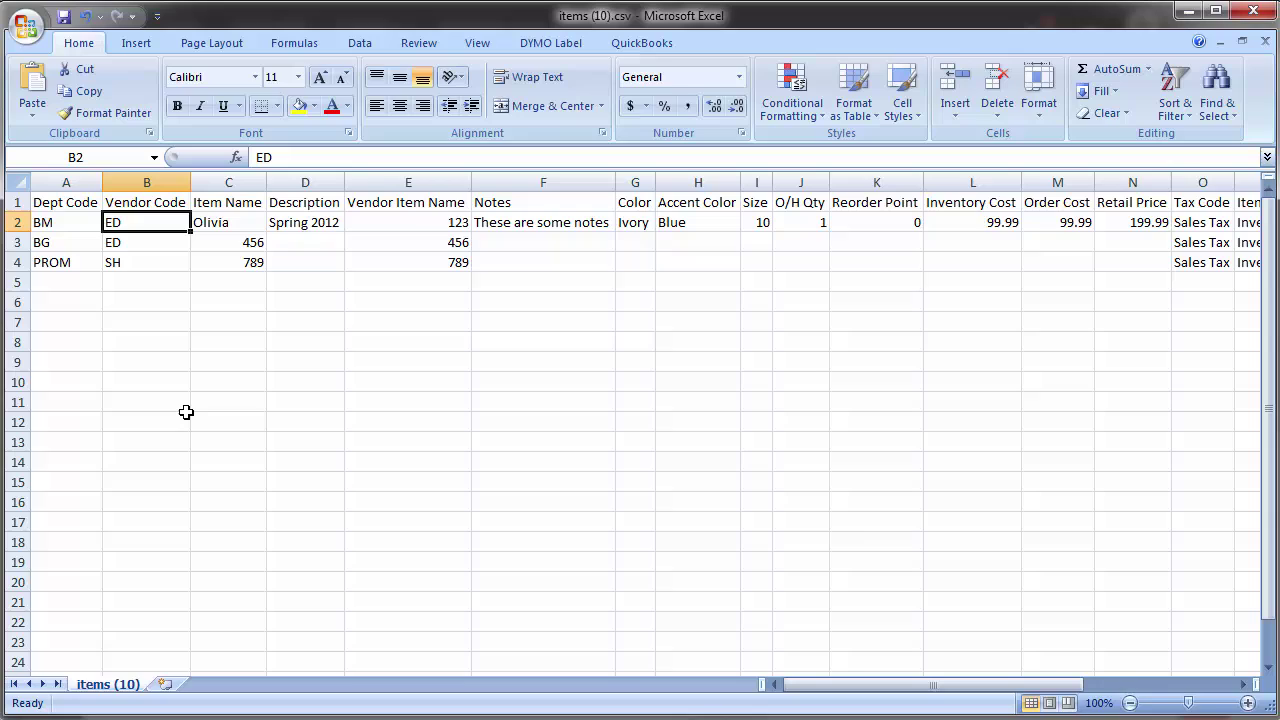
key(Right)
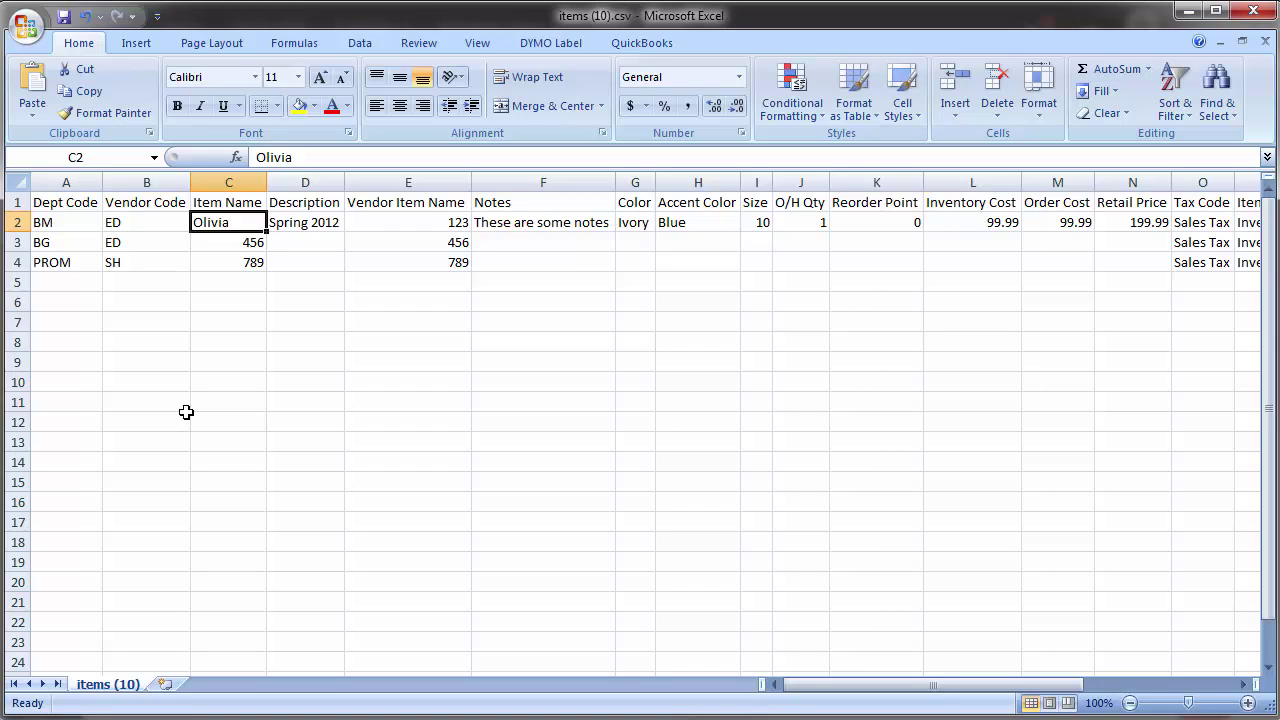
key(Right)
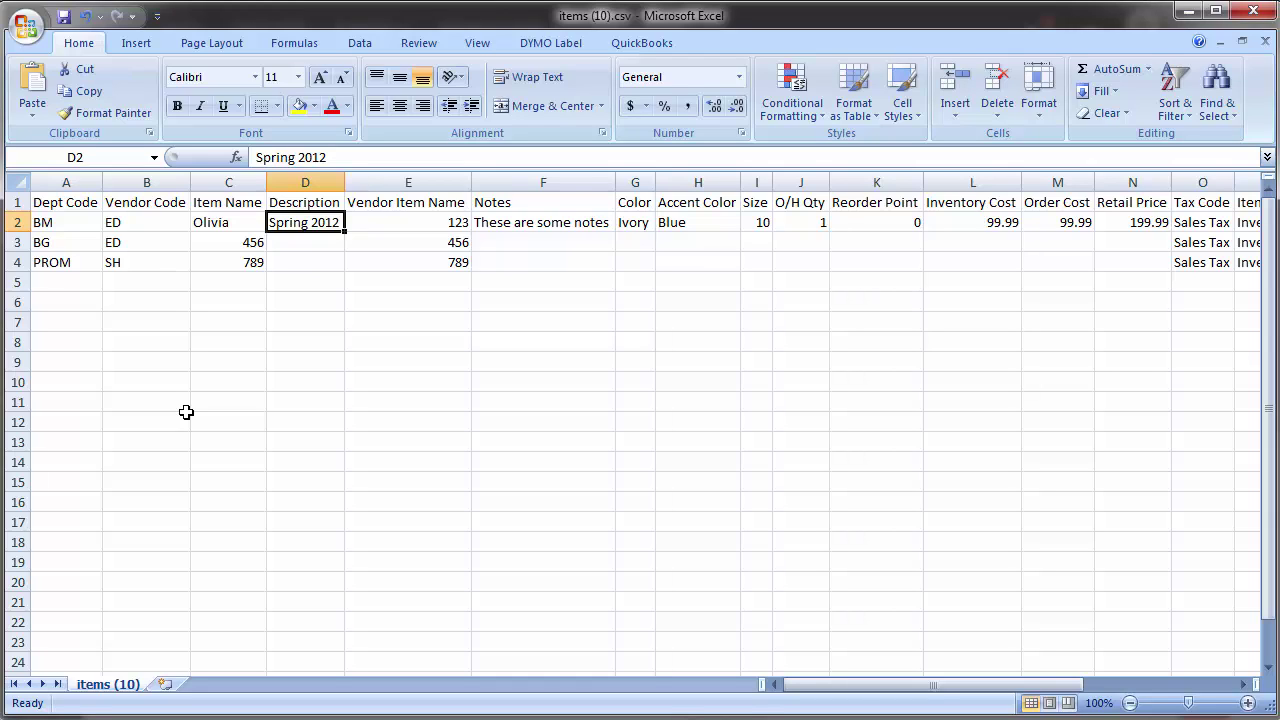
key(Right)
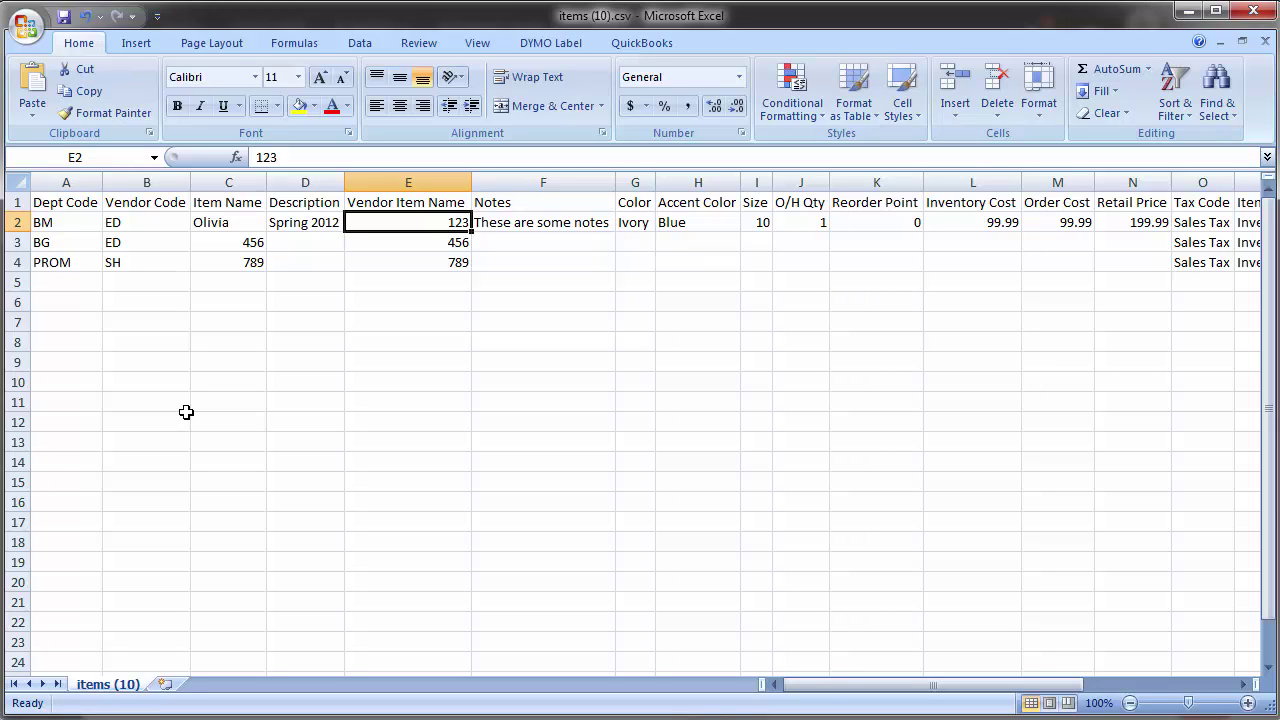
key(Right)
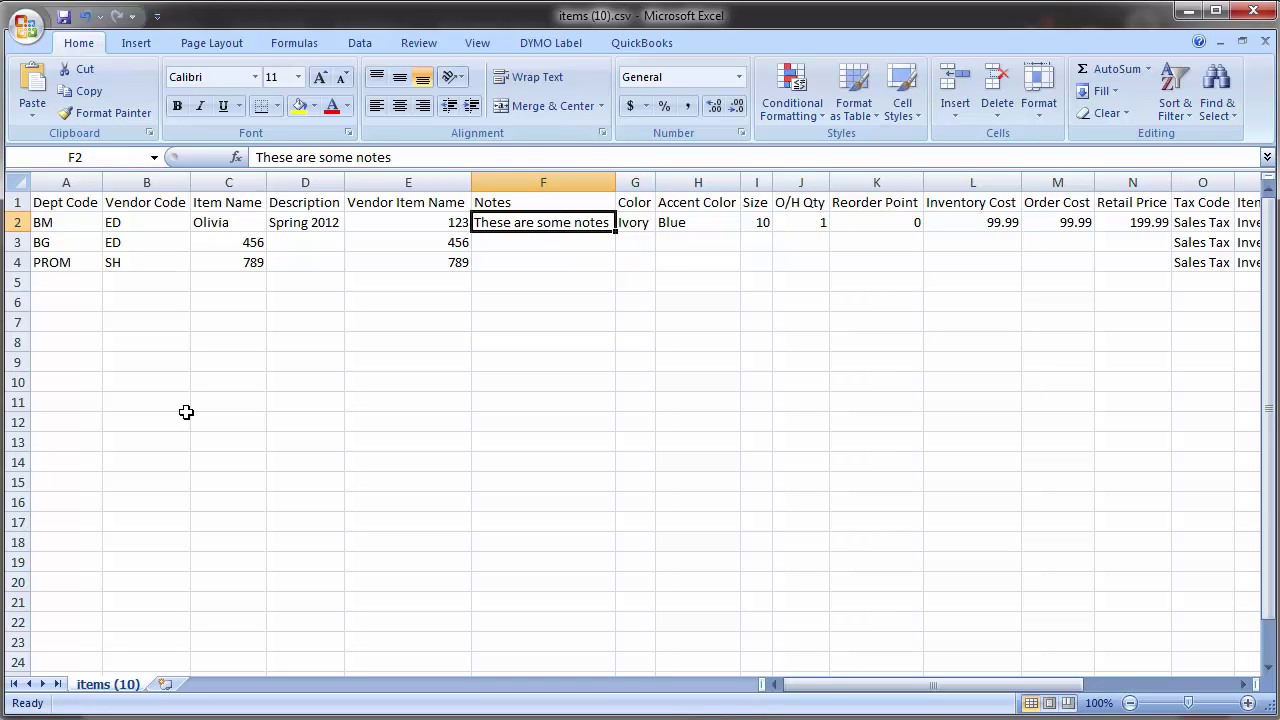
key(Right)
key(Right)
key(Right)
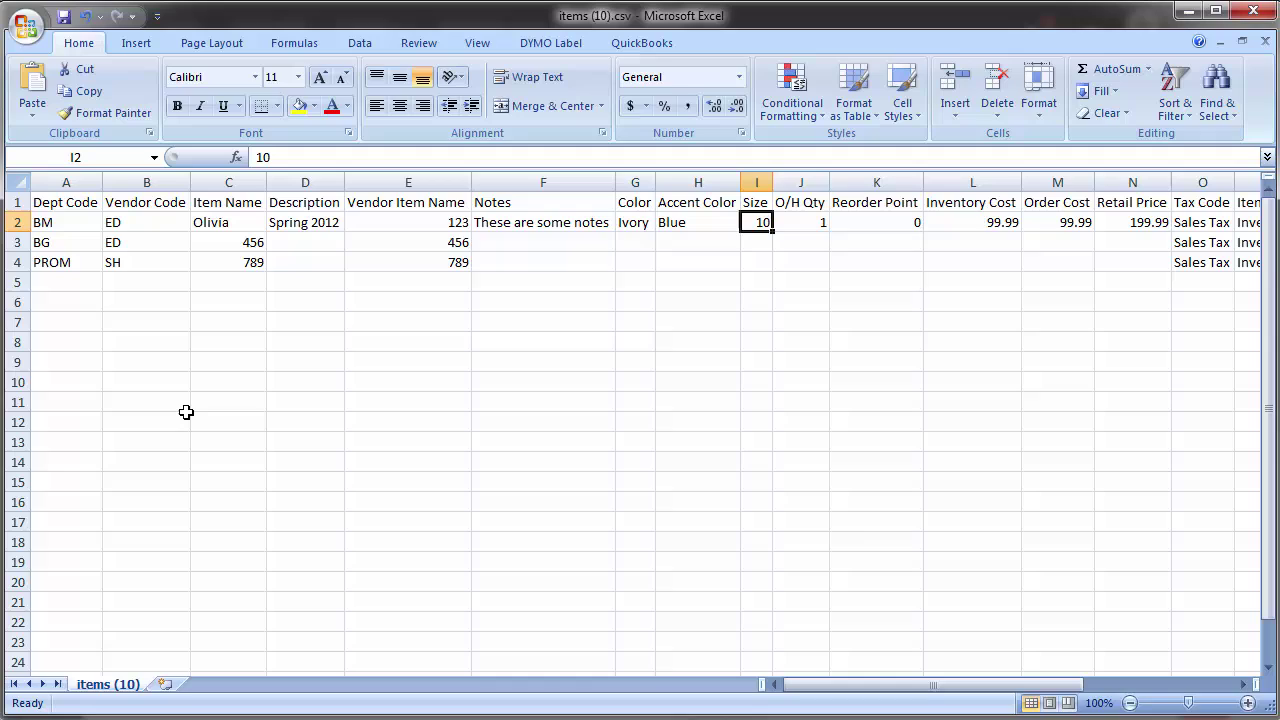
Step: Review the first sample item's on-hand quantity, reorder point, inventory cost, order cost and retail price fields
key(Right)
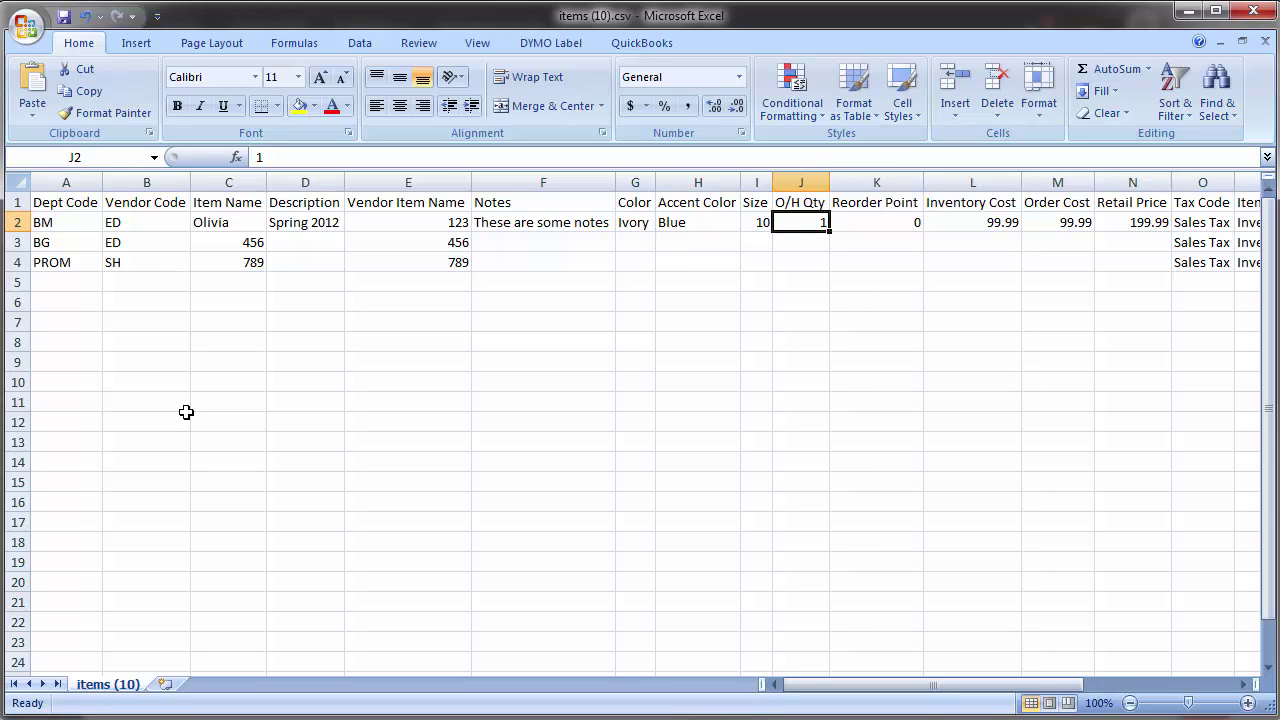
key(Right)
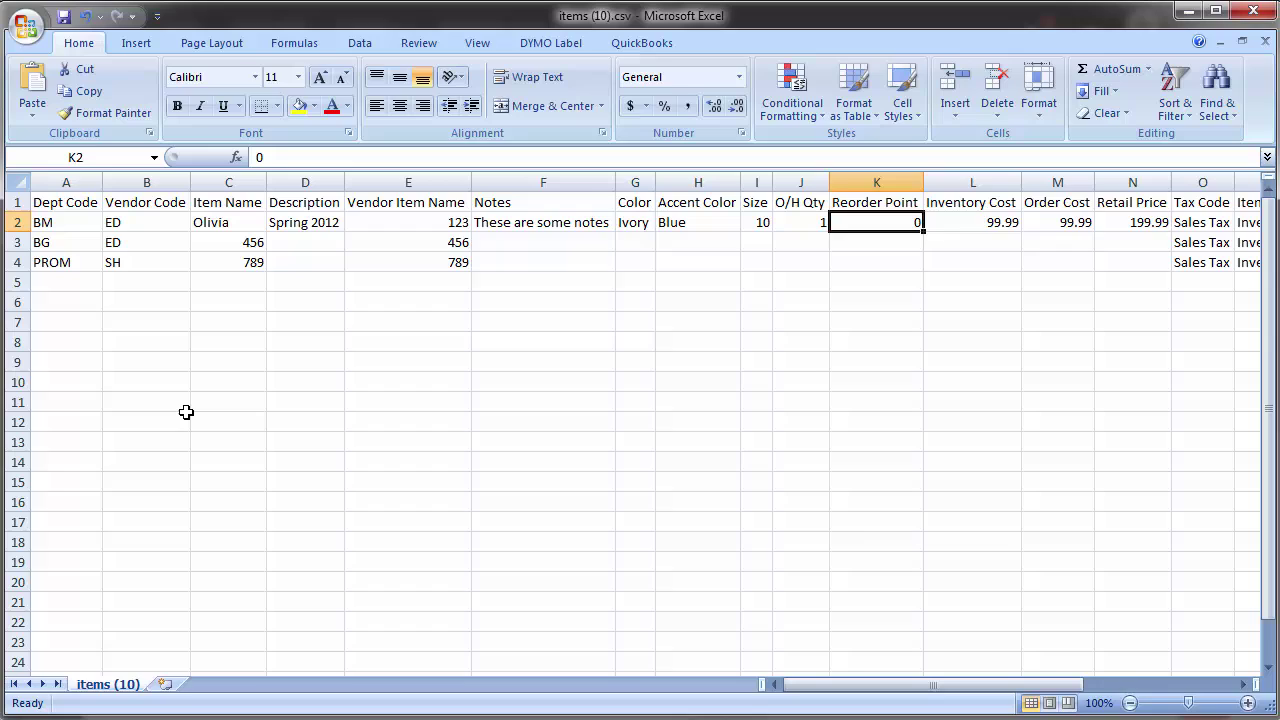
key(Right)
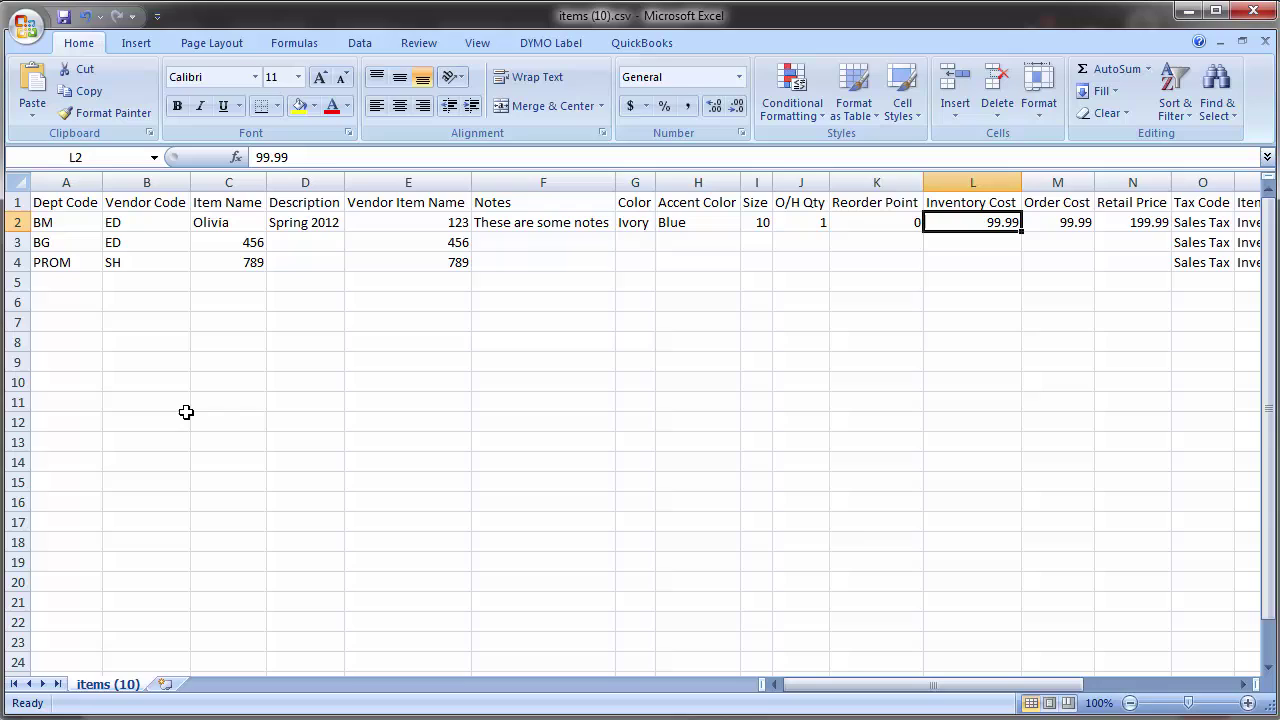
key(Right)
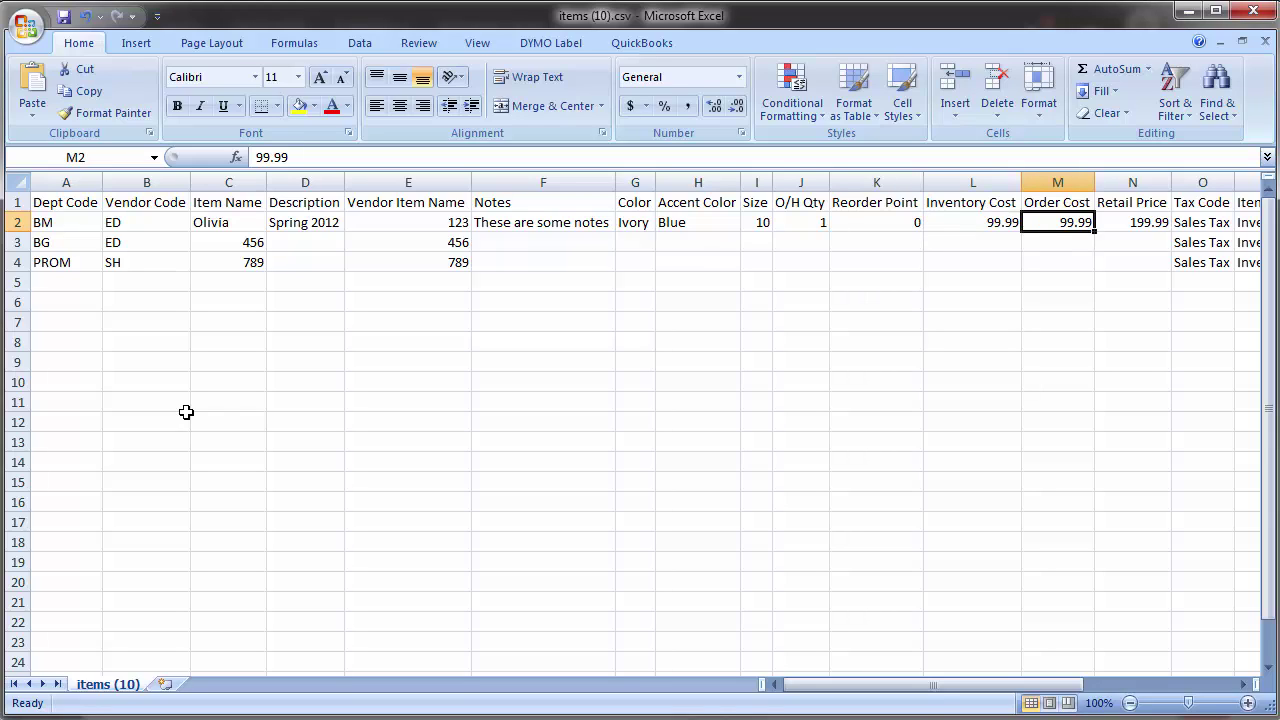
key(Right)
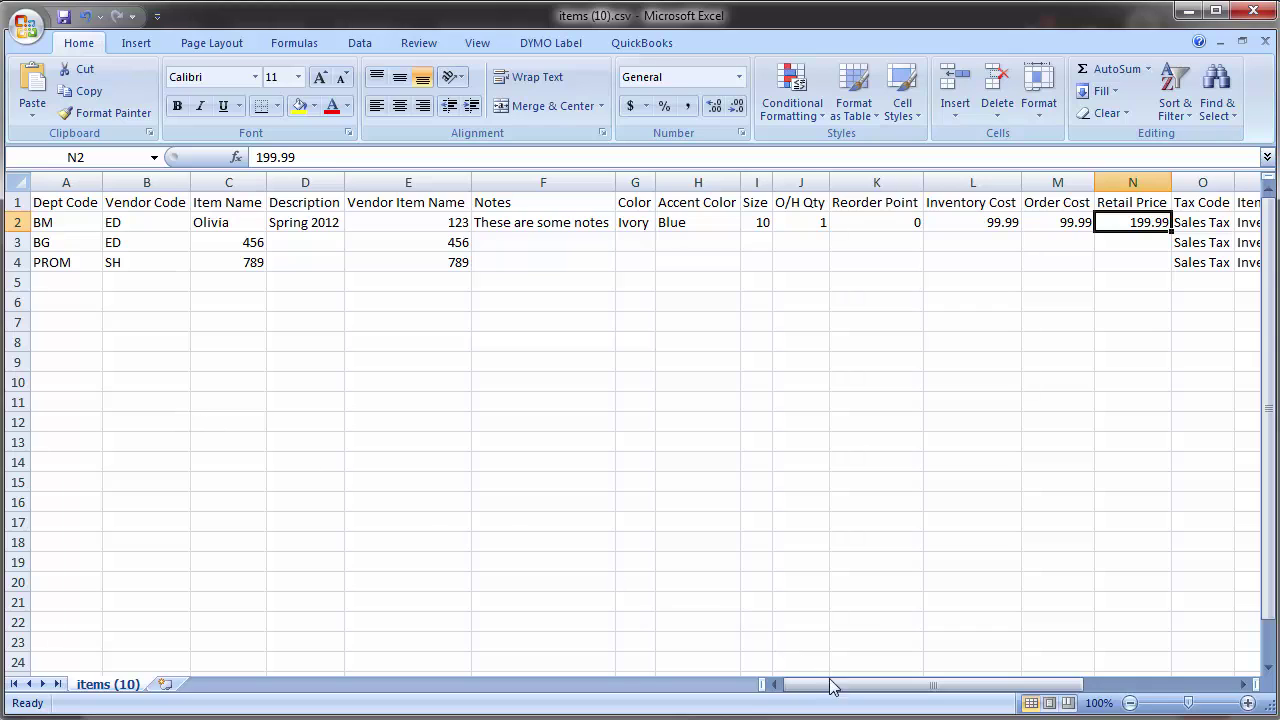
drag(835, 686, 982, 694)
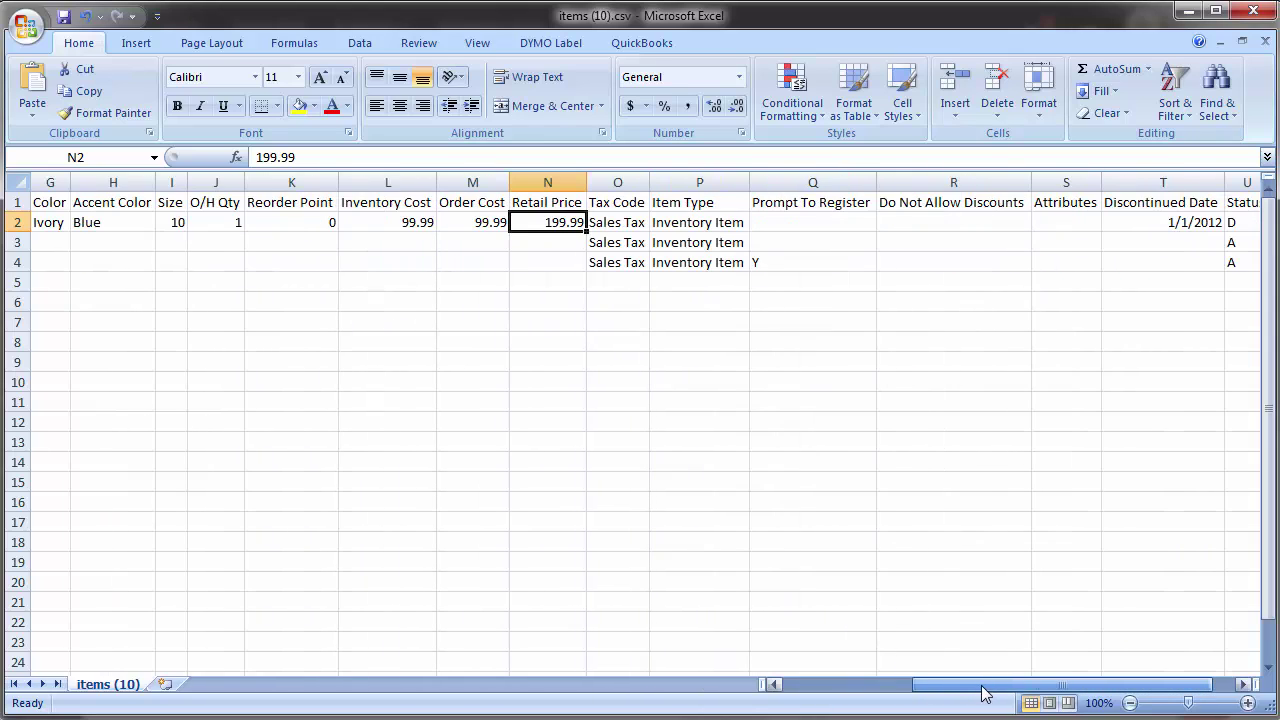
click(401, 223)
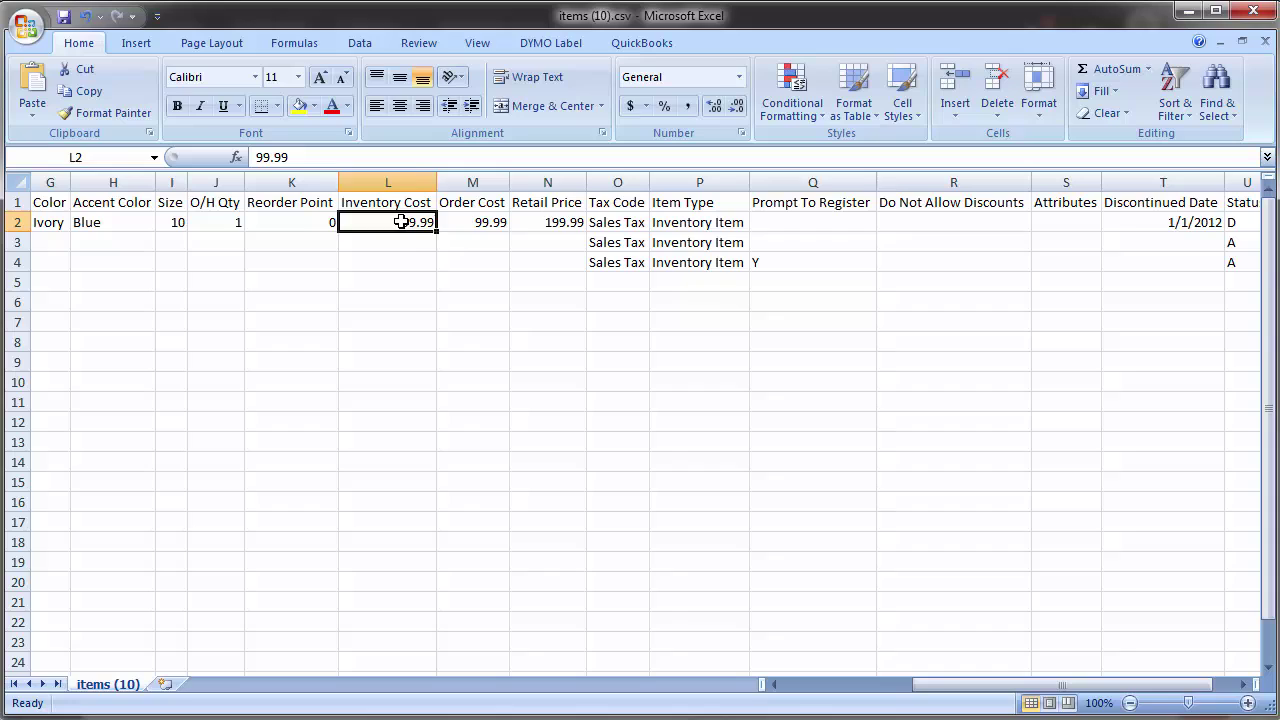
key(Right)
key(Right)
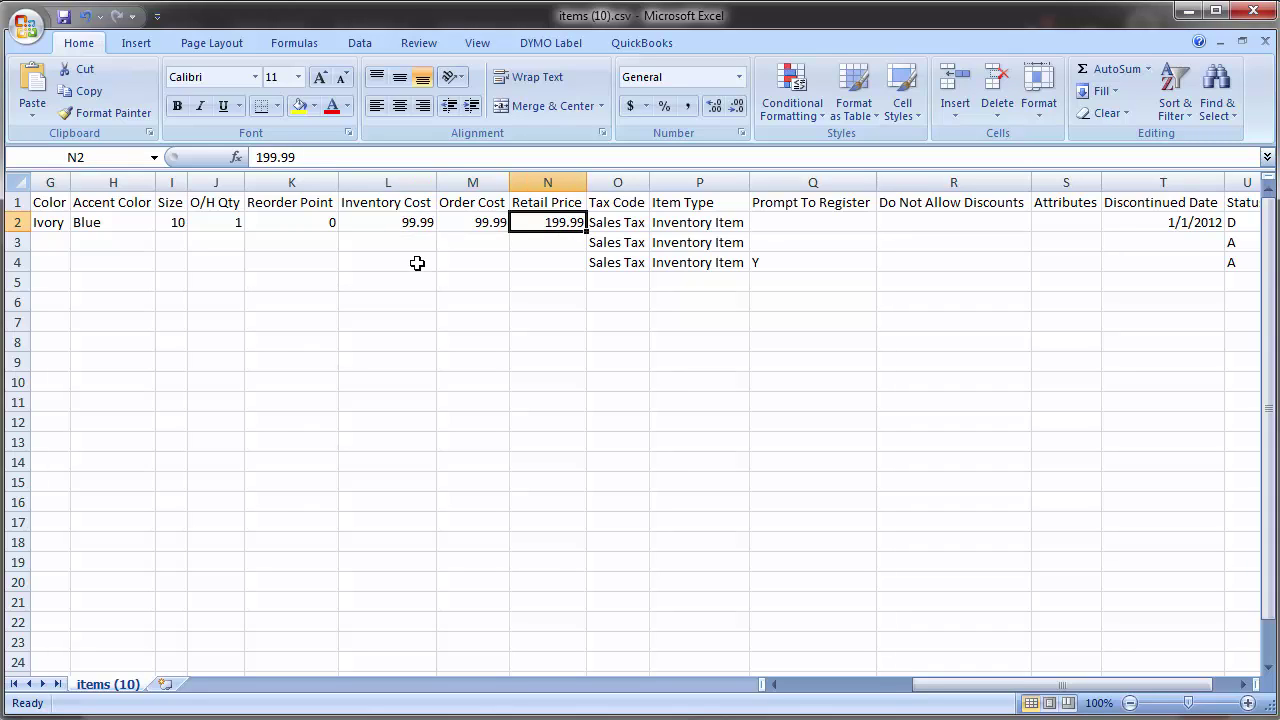
Step: Review the first sample item's cost, retail price, tax code and item type fields
key(Left)
key(Left)
key(Right)
key(Right)
key(Right)
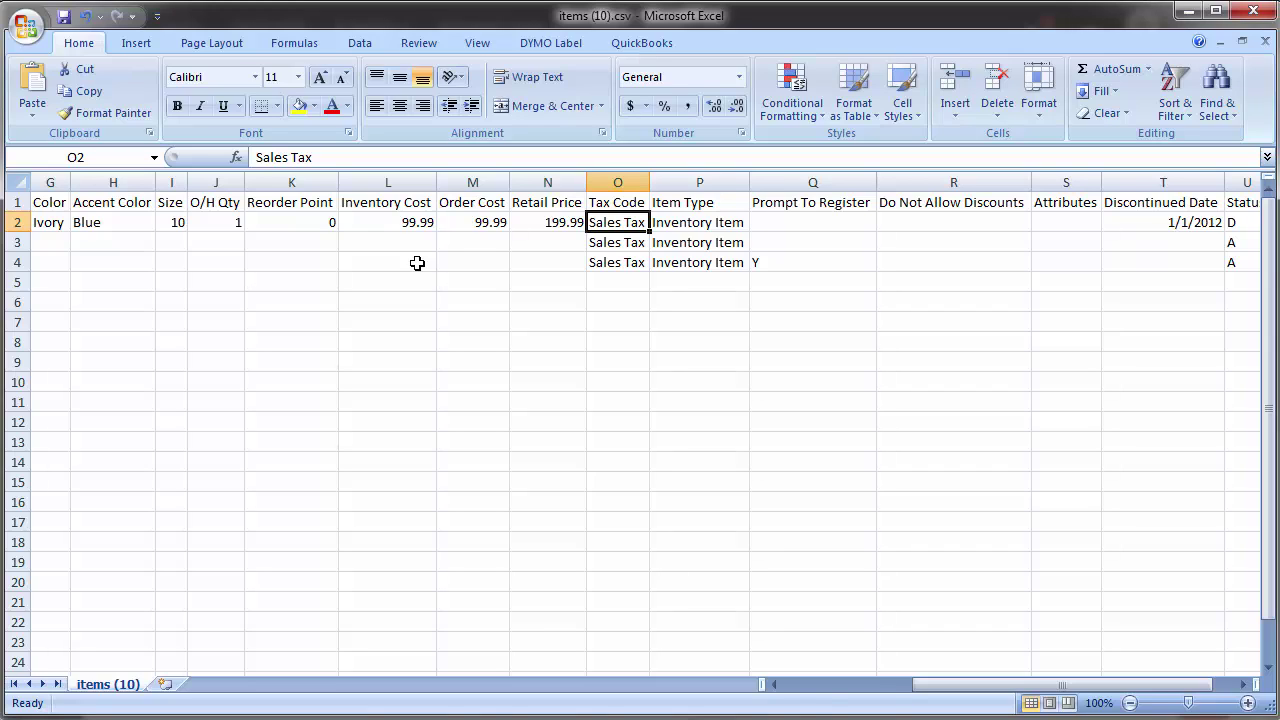
key(Right)
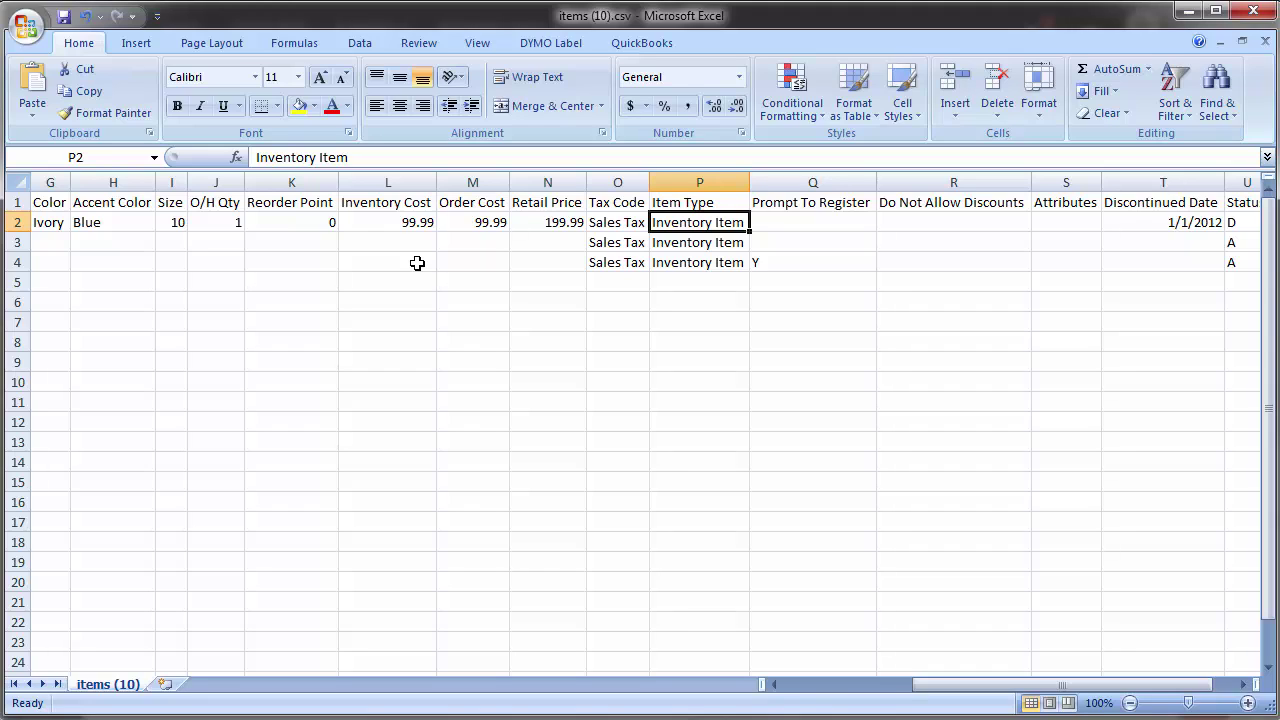
Step: Set the first sample item's Prompt To Register to Y and its Do Not Allow Discounts to N
key(Right)
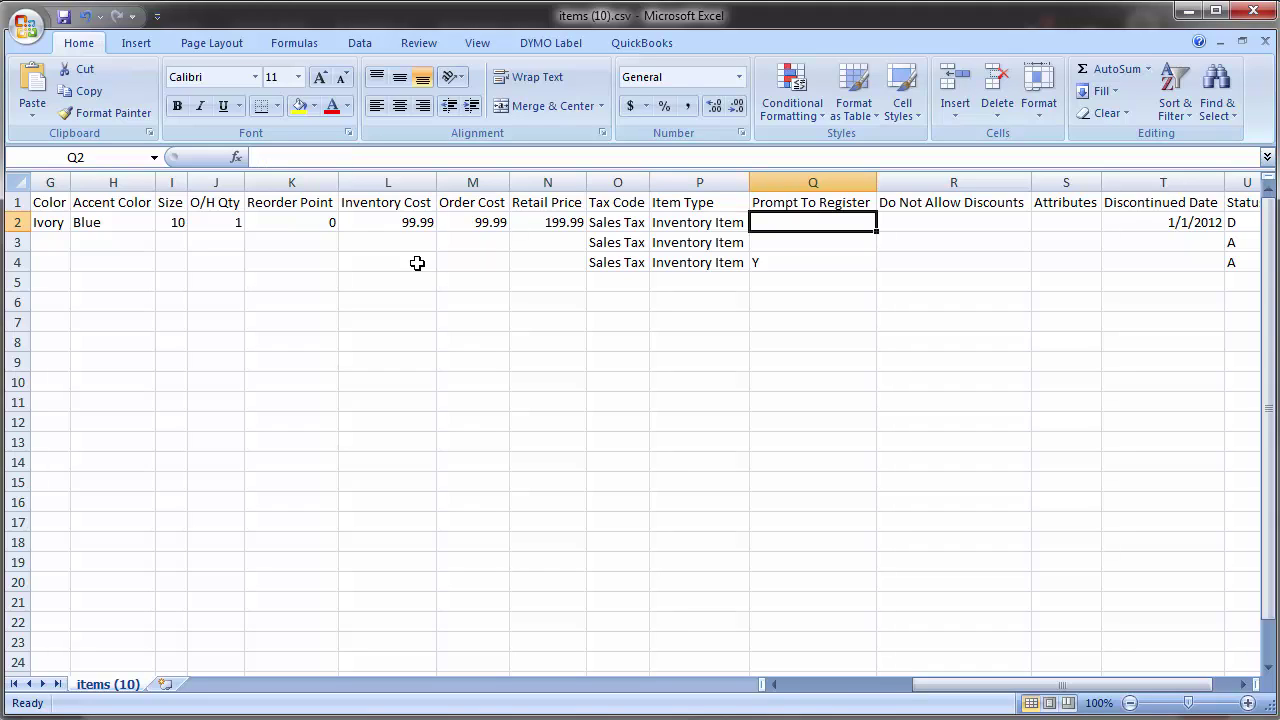
text(Y)
key(Right)
text(N)
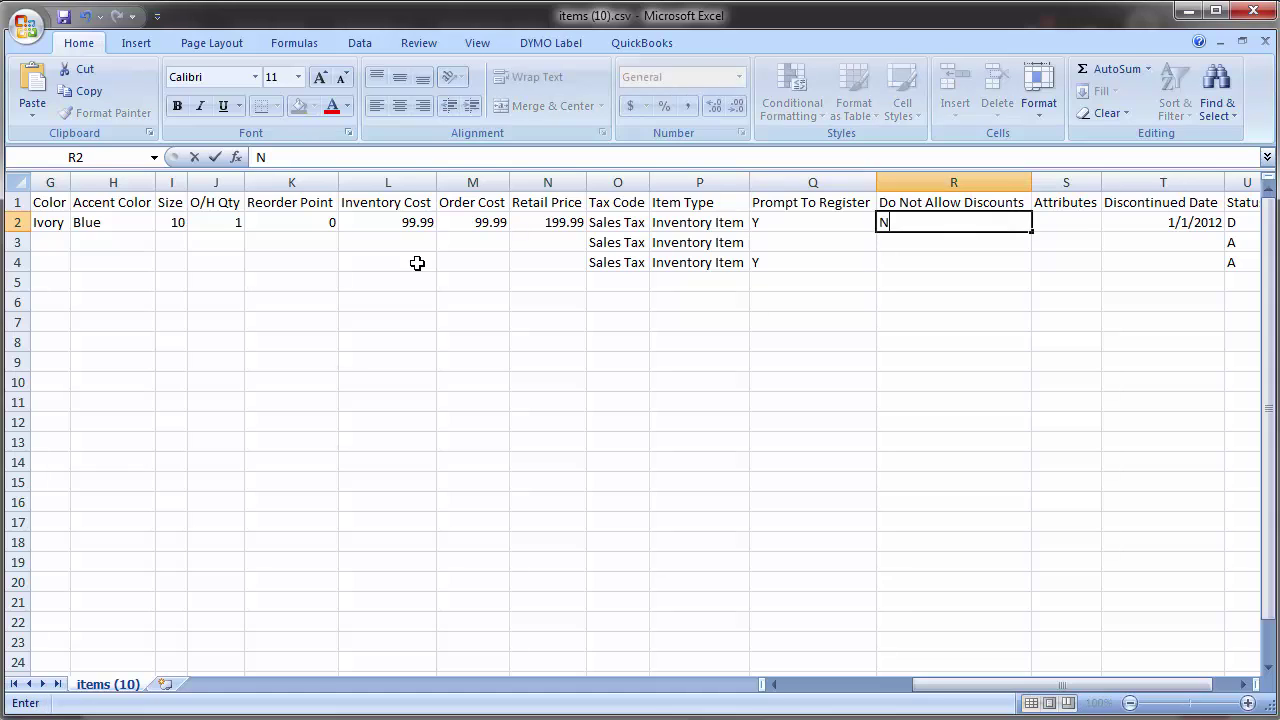
key(Right)
key(Left)
key(Left)
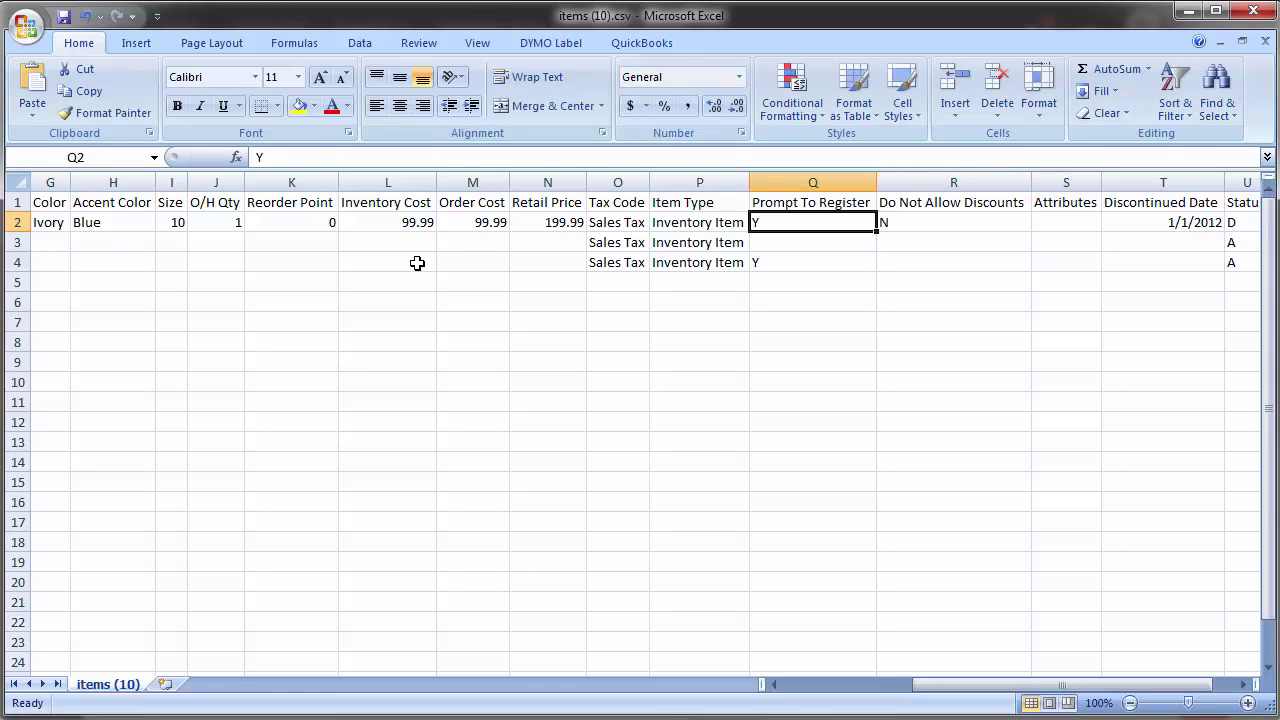
key(Right)
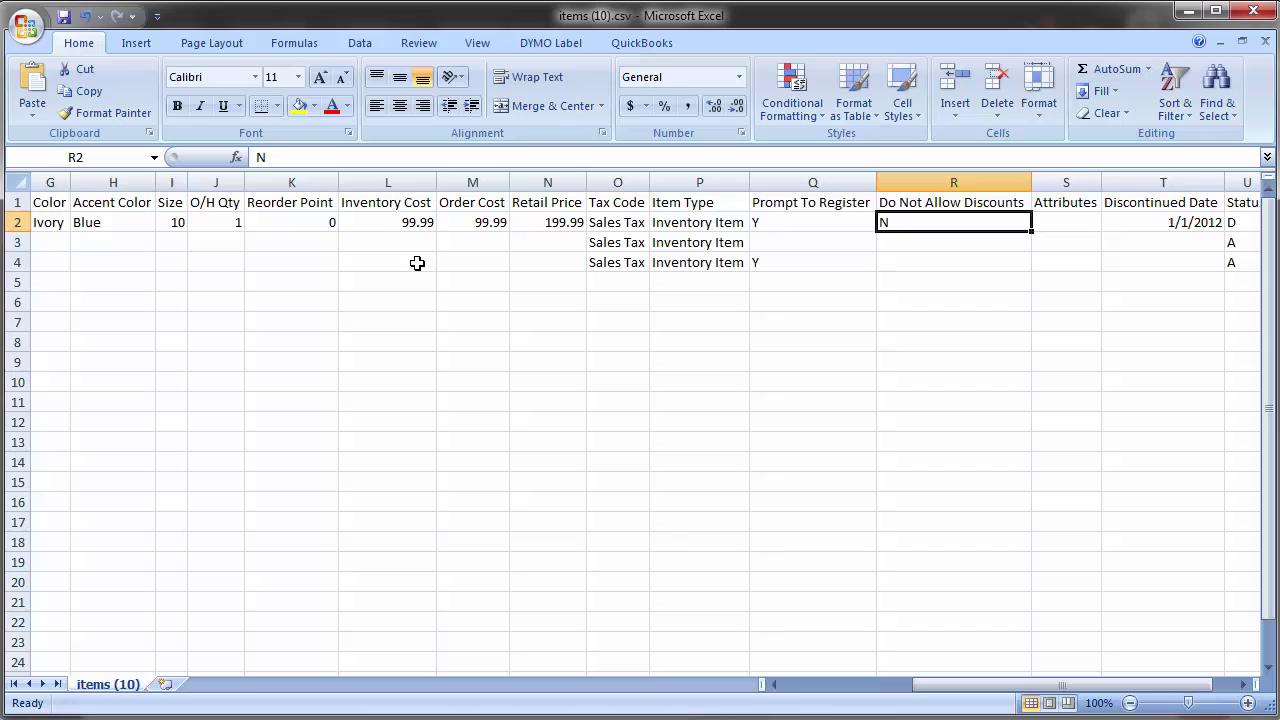
Step: Enter "Bridal Gown|A-Line" as the first sample item's attributes
key(Right)
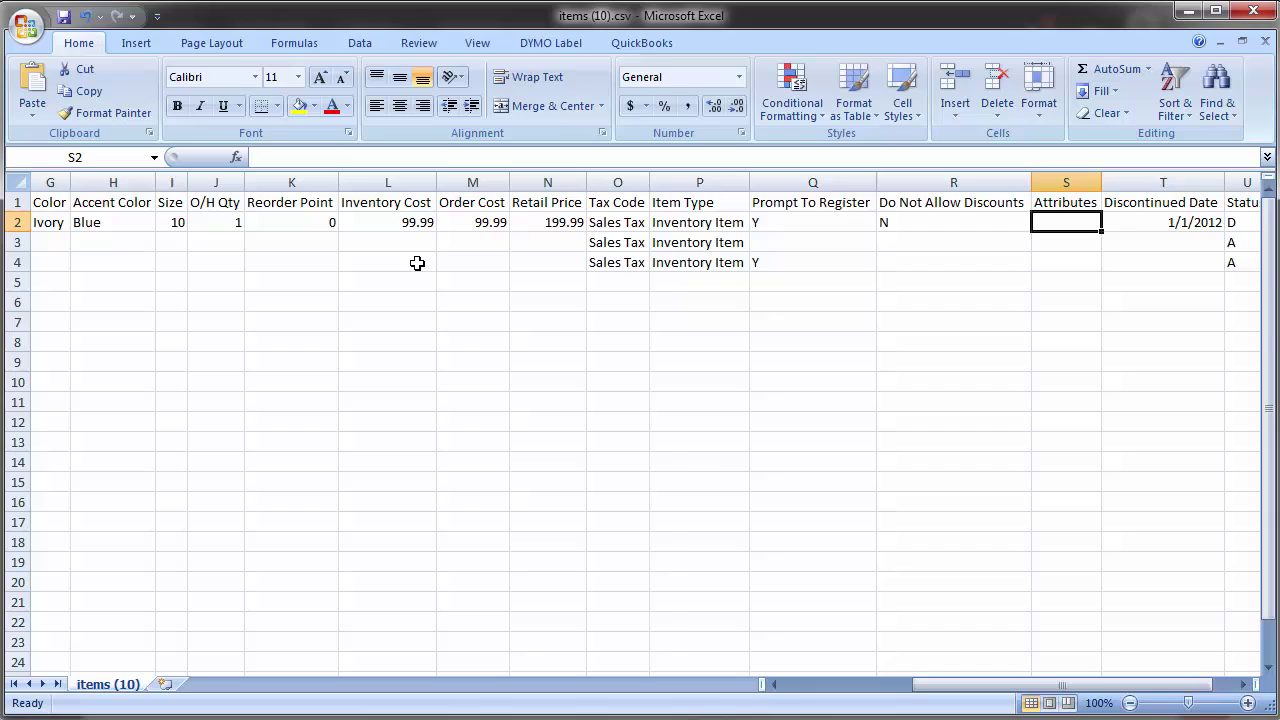
click(335, 159)
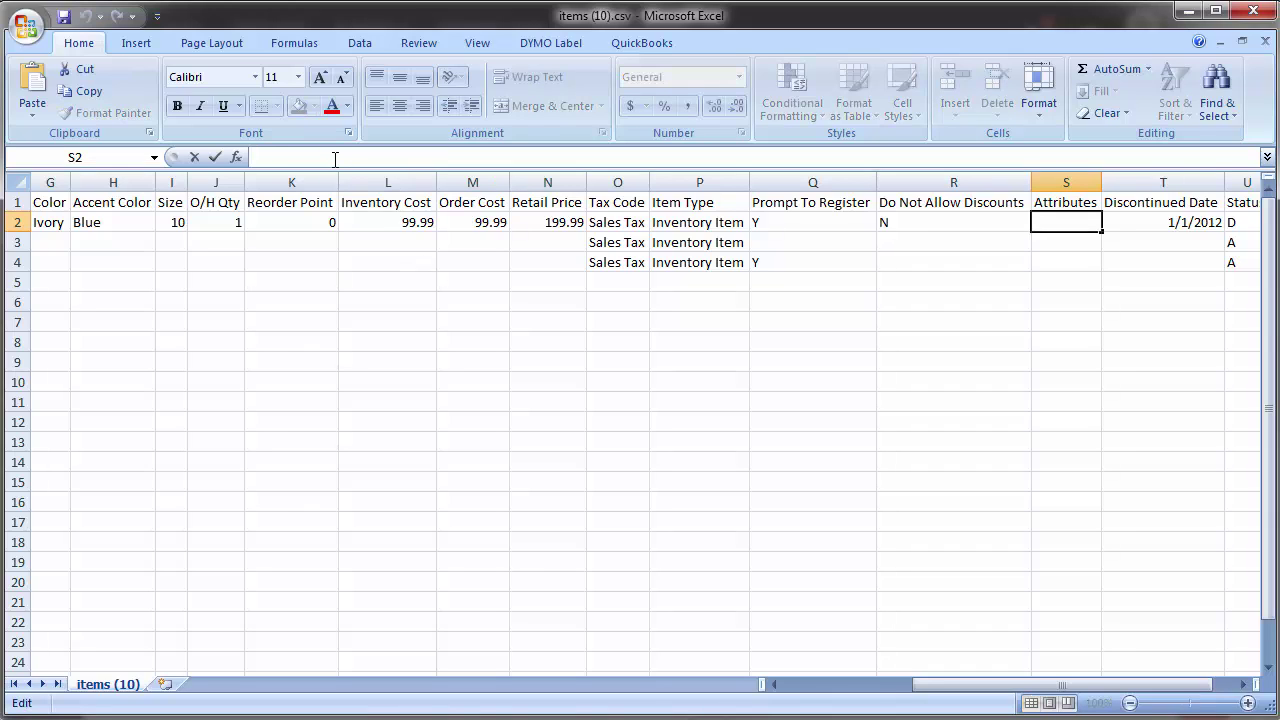
text(Bridal Gown|)
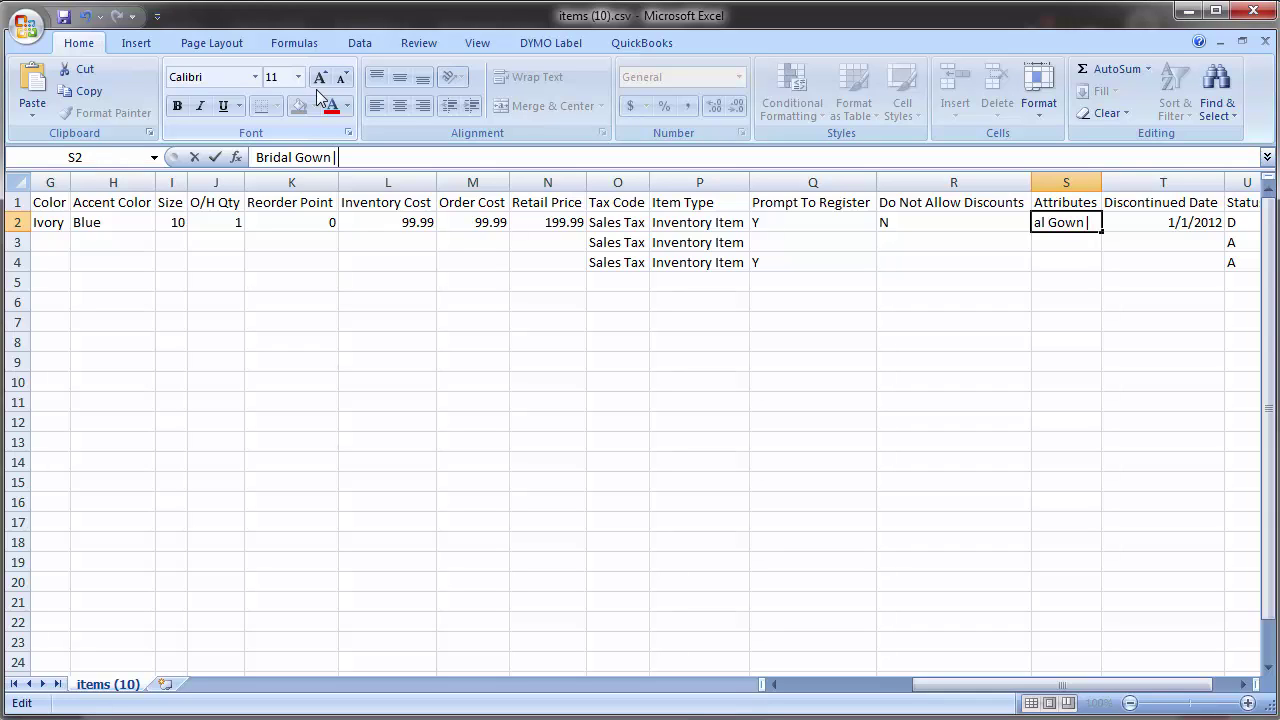
text(A-Line)
key(Return)
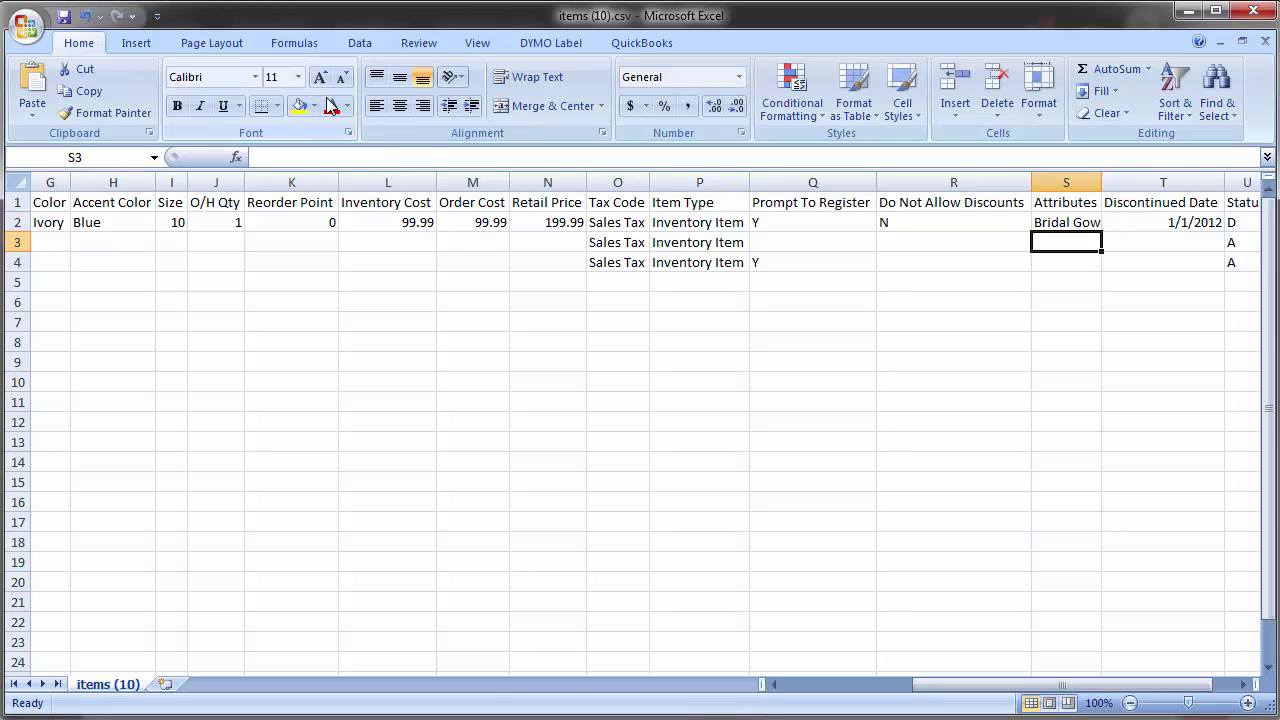
Step: Check the first item's discontinued date and set the three sample items' Status to A, D and I in row order
click(1128, 225)
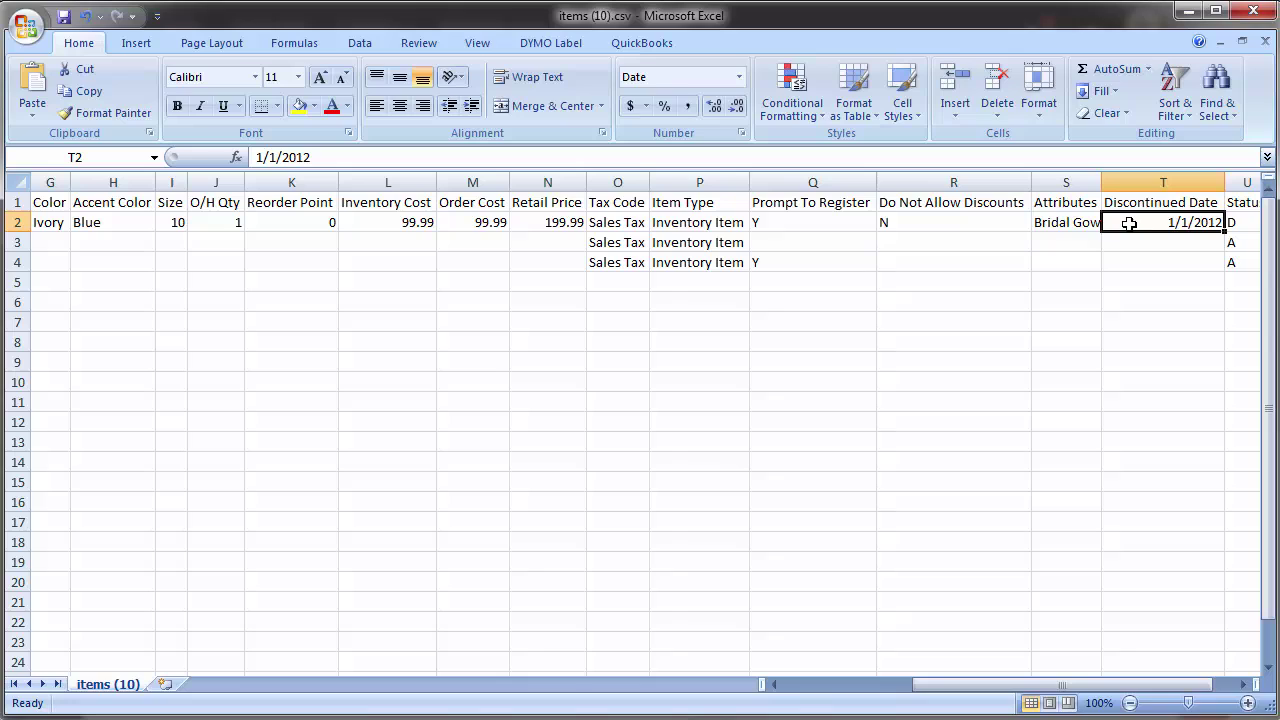
drag(1083, 692, 1105, 692)
click(1208, 224)
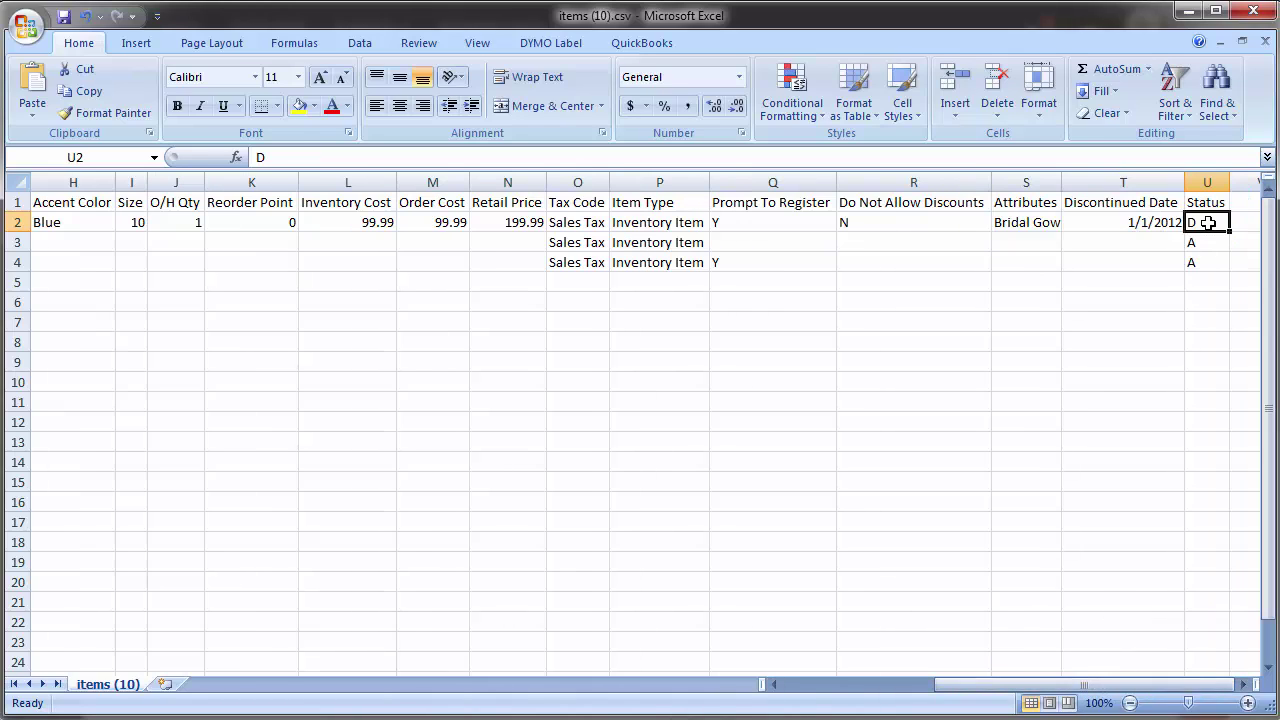
text(A)
key(Return)
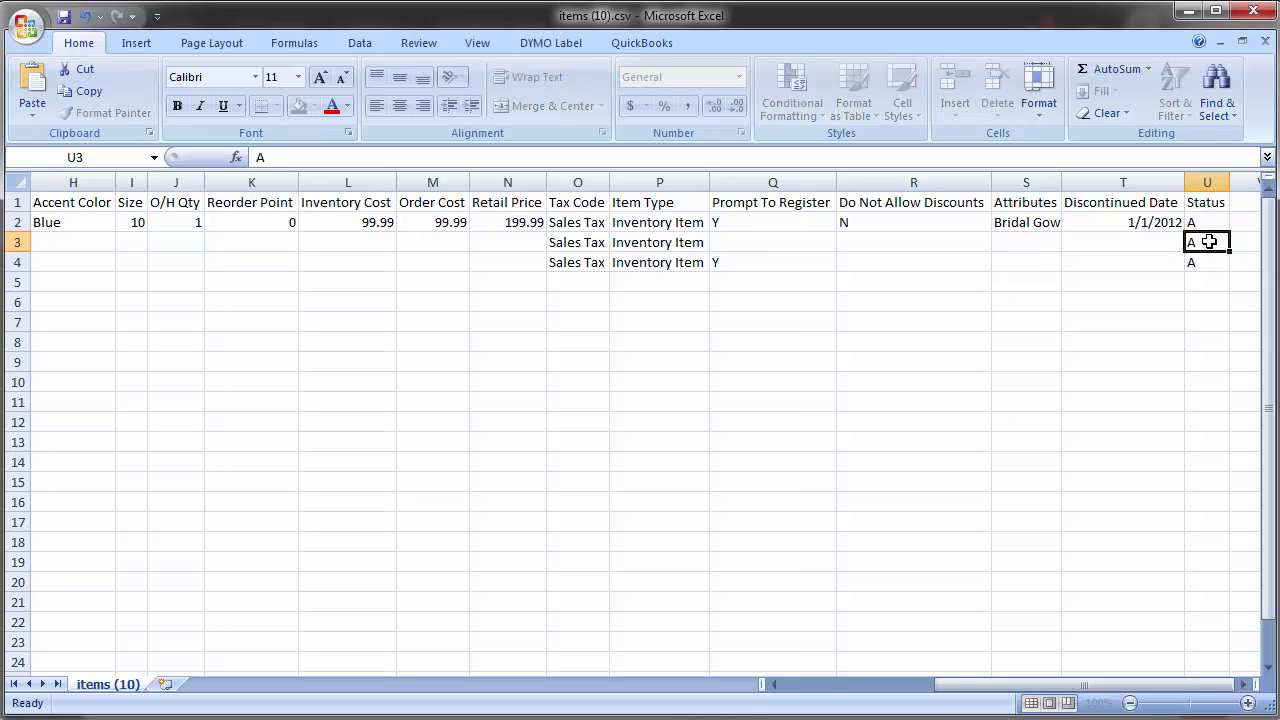
text(D)
key(Return)
text(I)
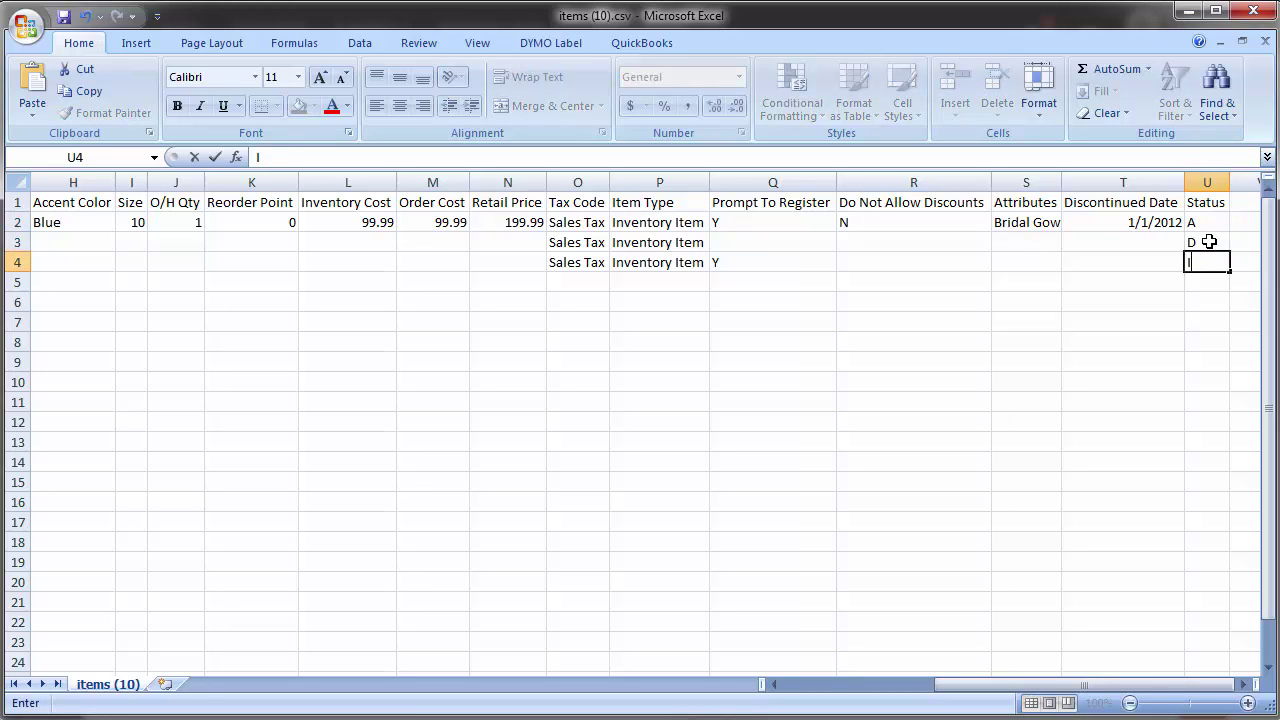
key(Return)
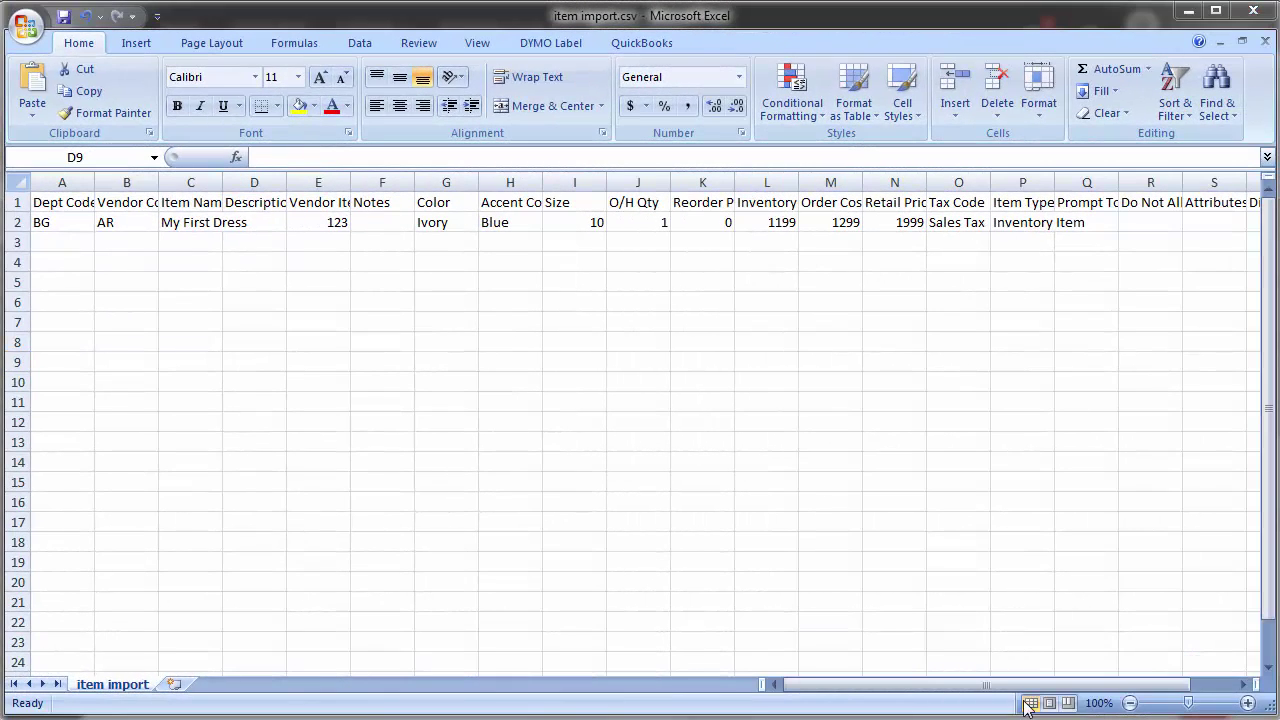
Step: Switch to BridalLive's Import Items dialog and try to import item import.csv as new records
click(183, 223)
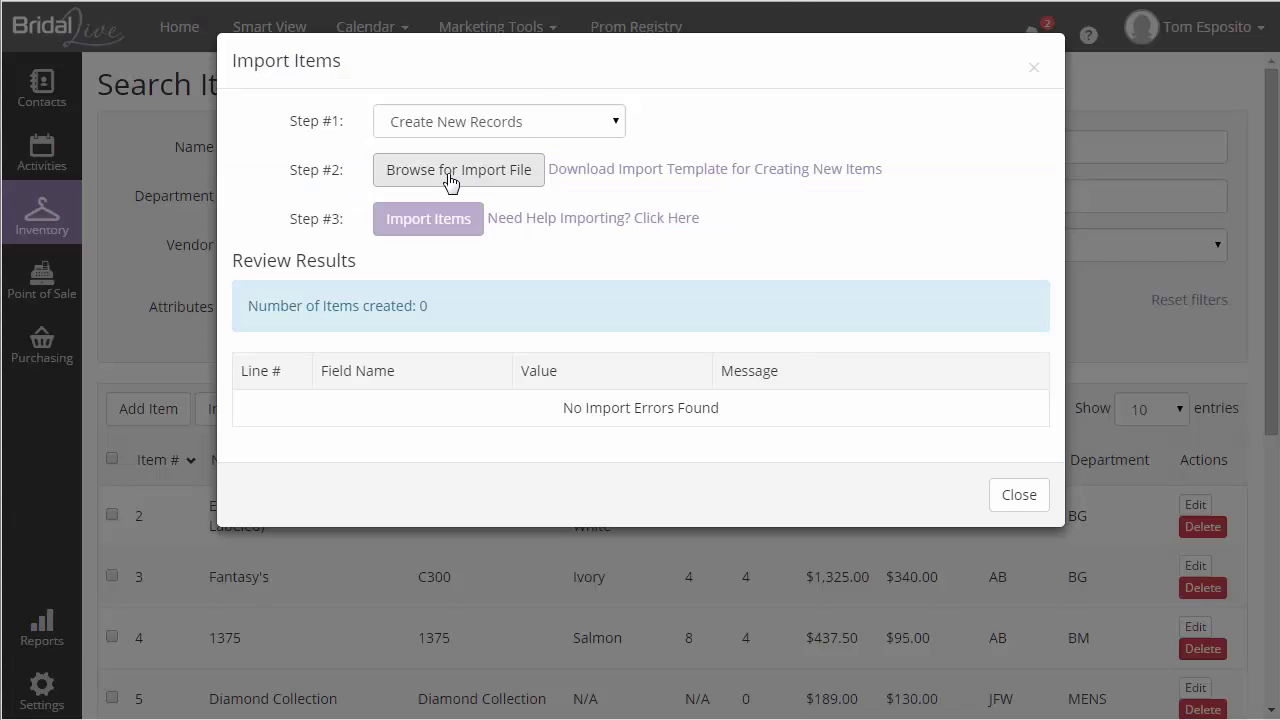
click(450, 172)
click(300, 70)
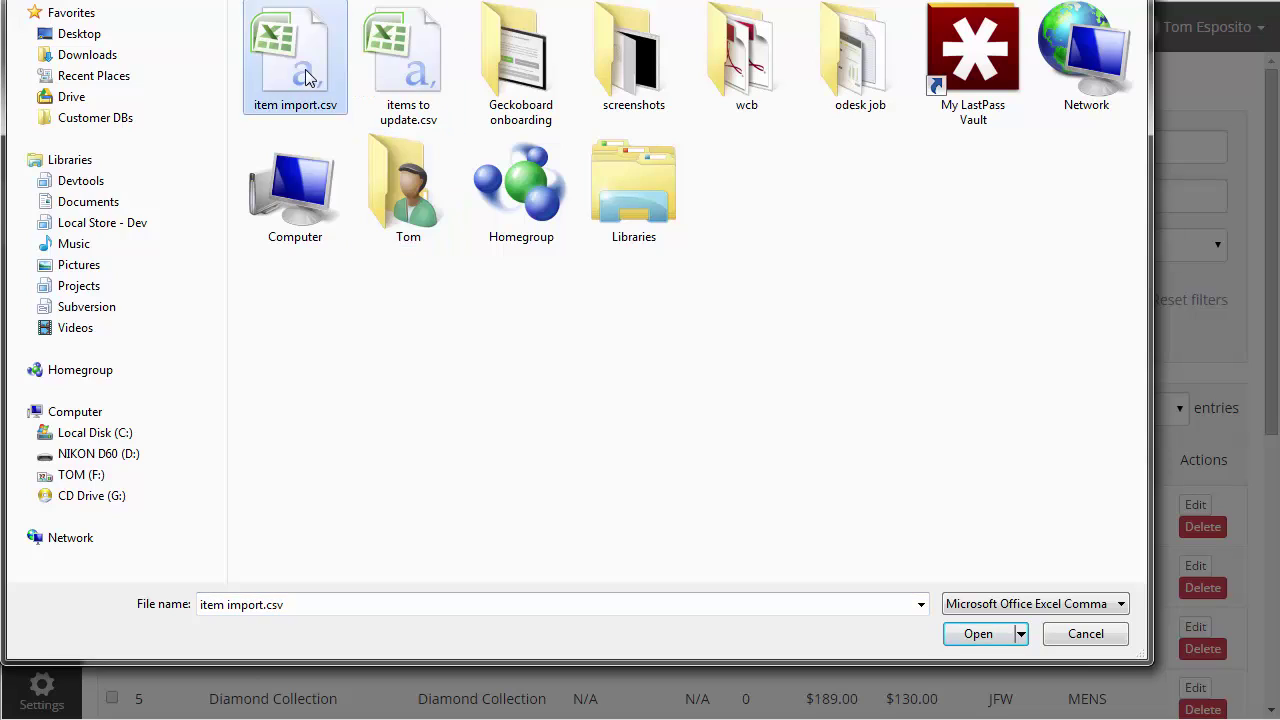
click(978, 636)
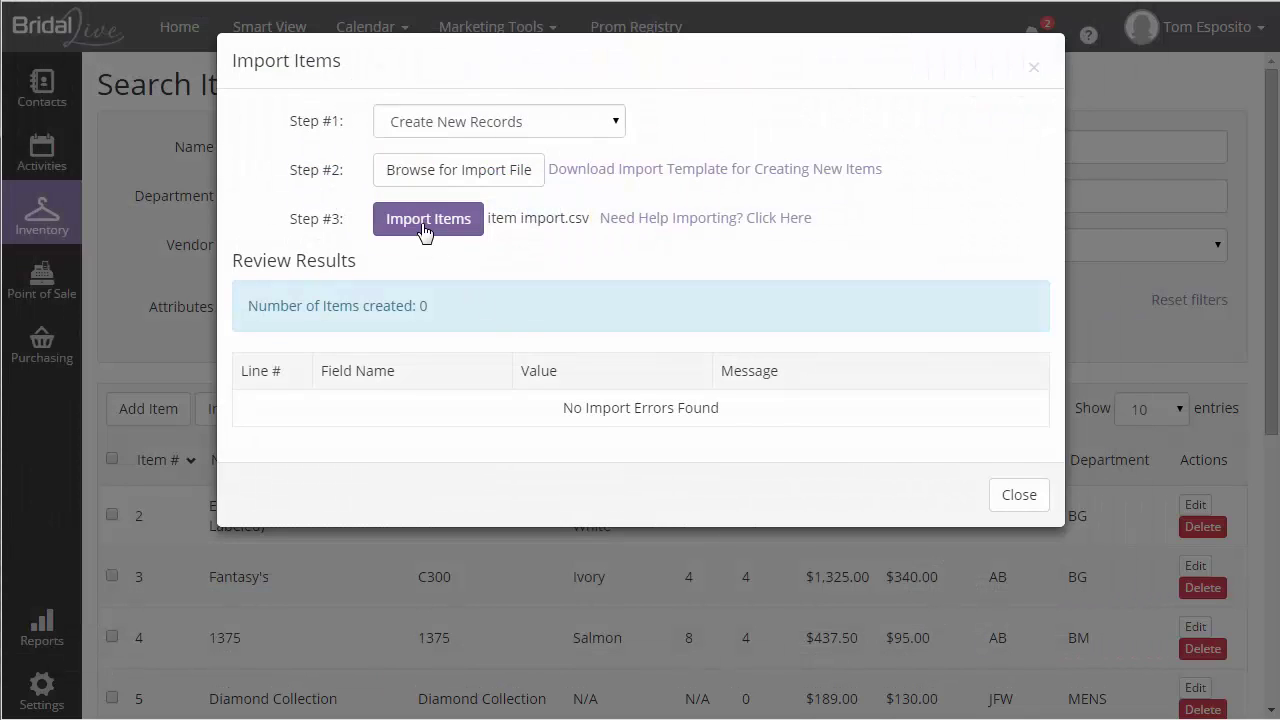
click(424, 222)
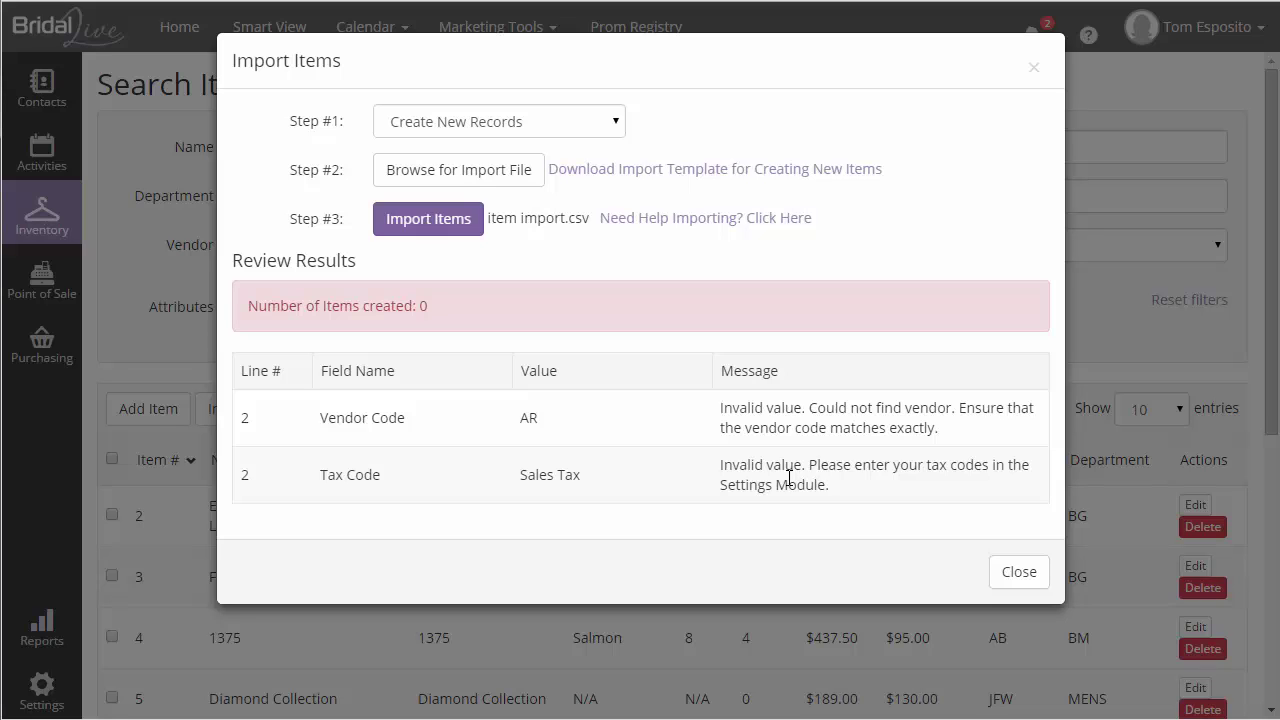
Step: Examine the import results' line number, field, value and message for the Vendor Code error, and close the import dialog
drag(241, 418, 966, 424)
click(972, 430)
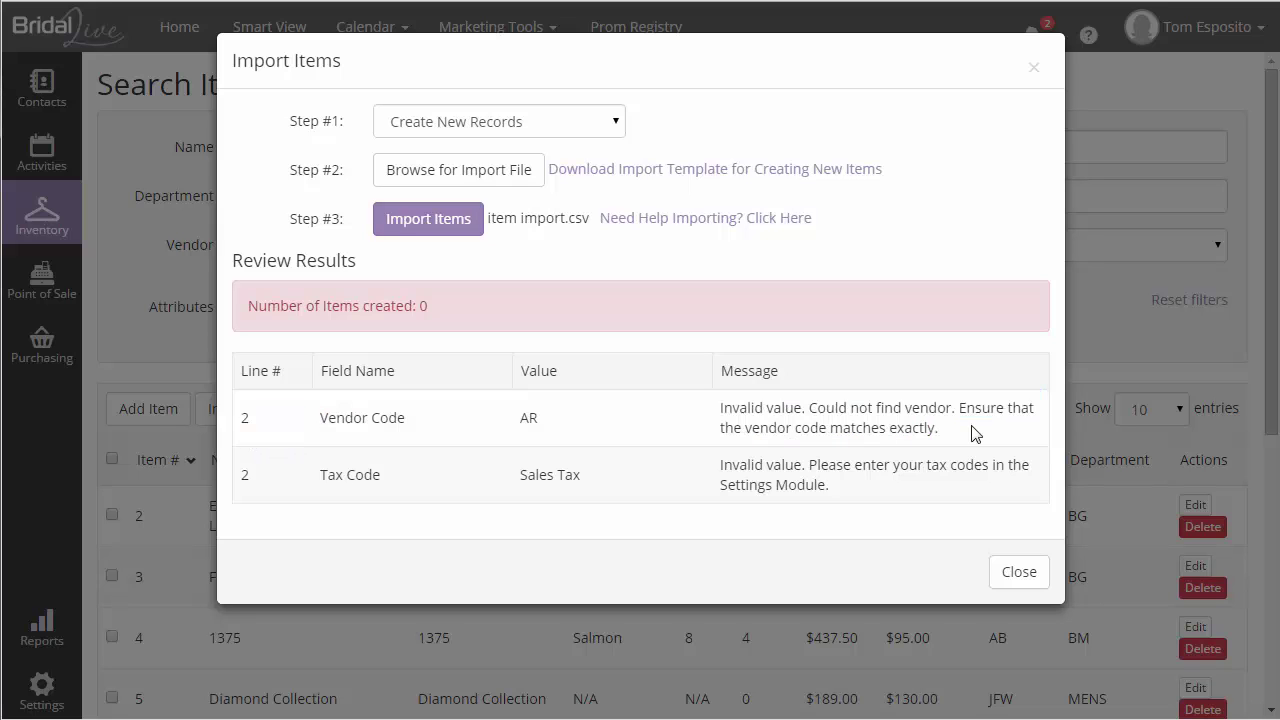
double_click(530, 420)
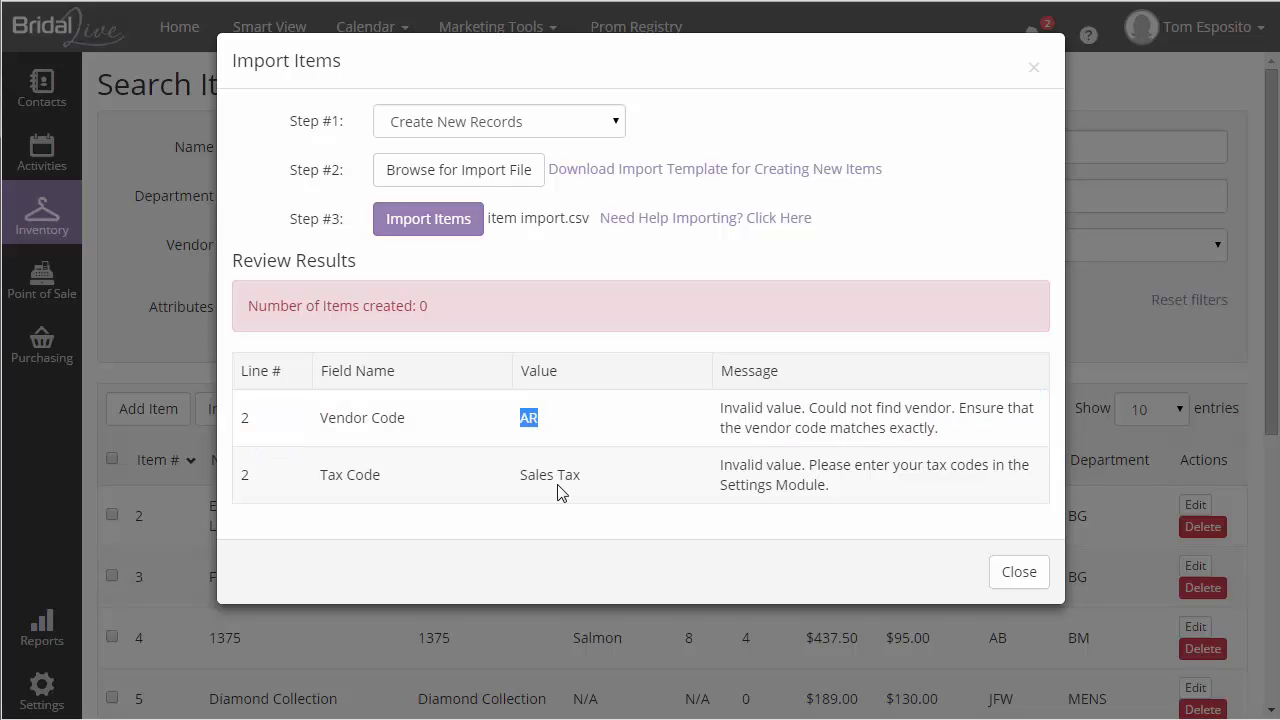
double_click(245, 418)
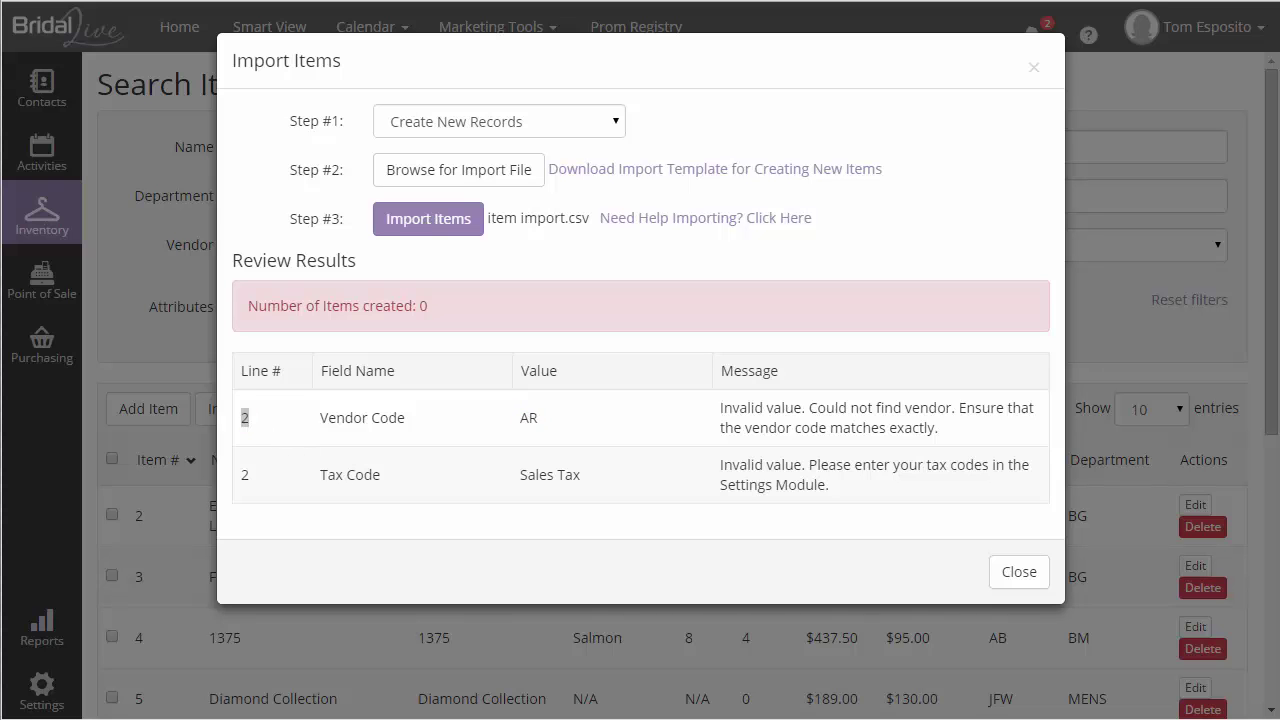
click(1019, 571)
Step: Look up the vendor code of Allure Bridals in the vendor list
mouse_move(42, 215)
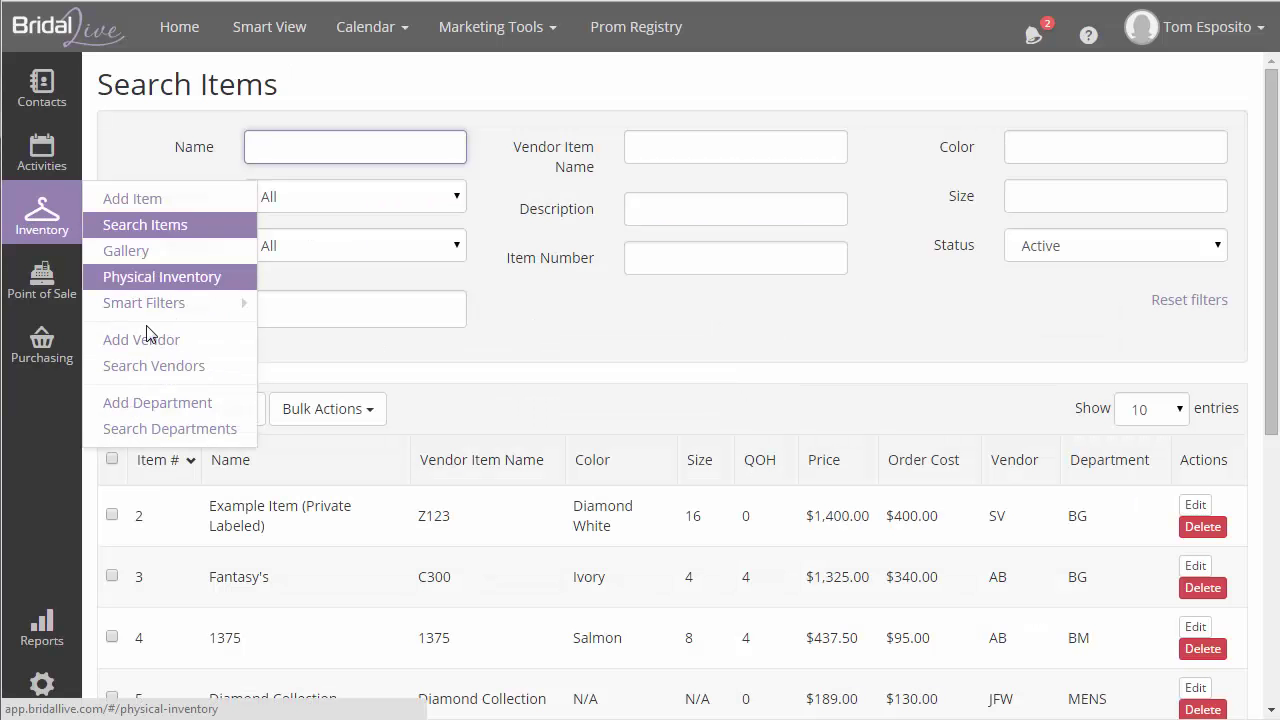
click(155, 368)
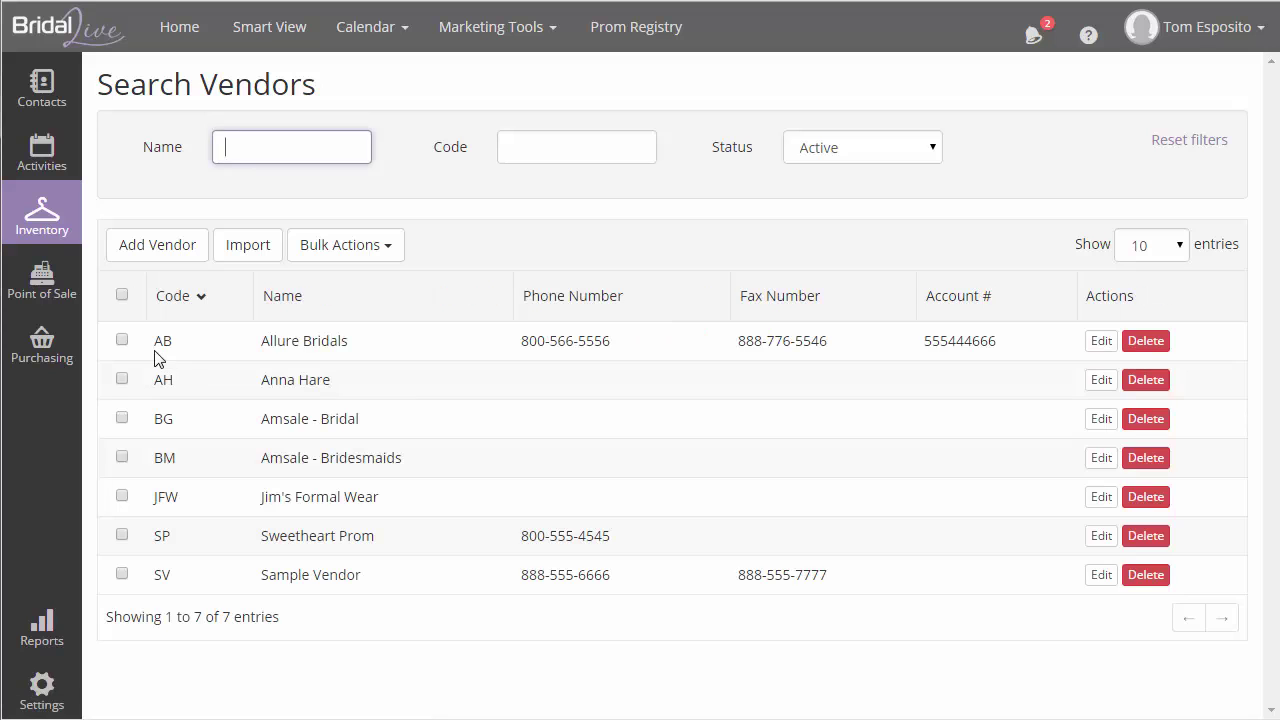
double_click(162, 341)
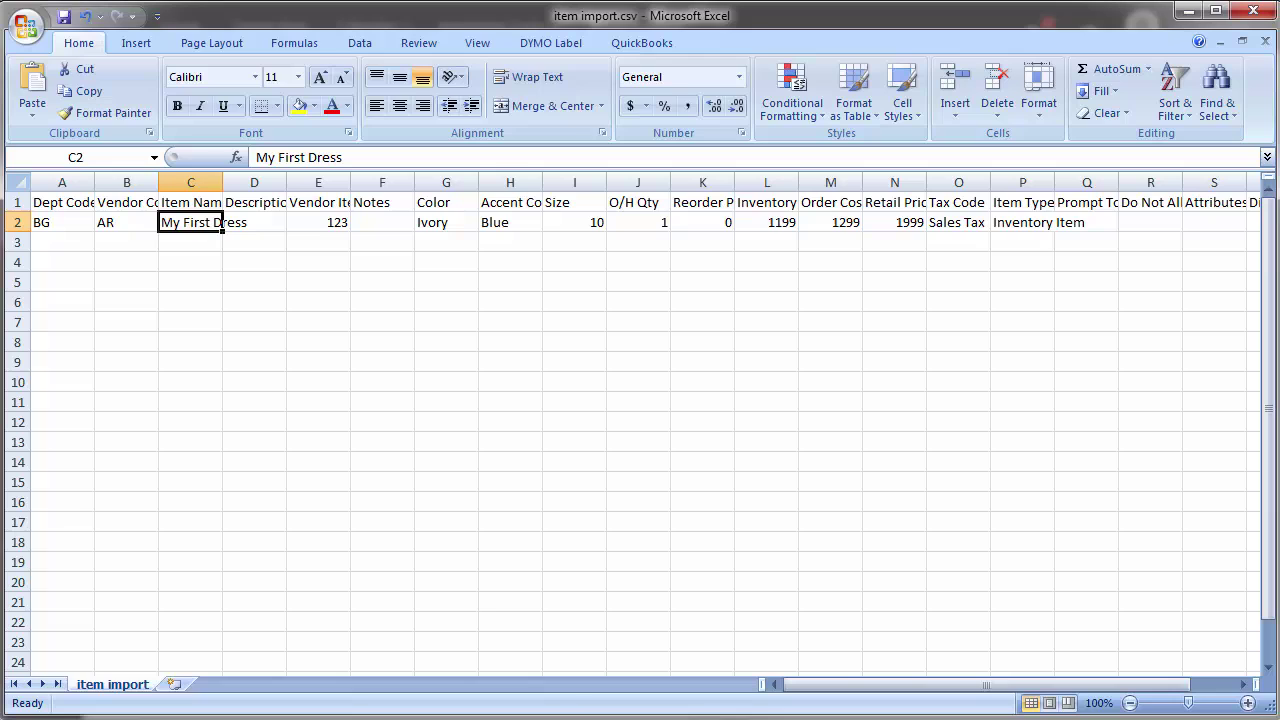
Step: In Excel, set the Vendor Code of My First Dress to AB and save item import.csv, keeping the CSV format
click(125, 223)
text(AB)
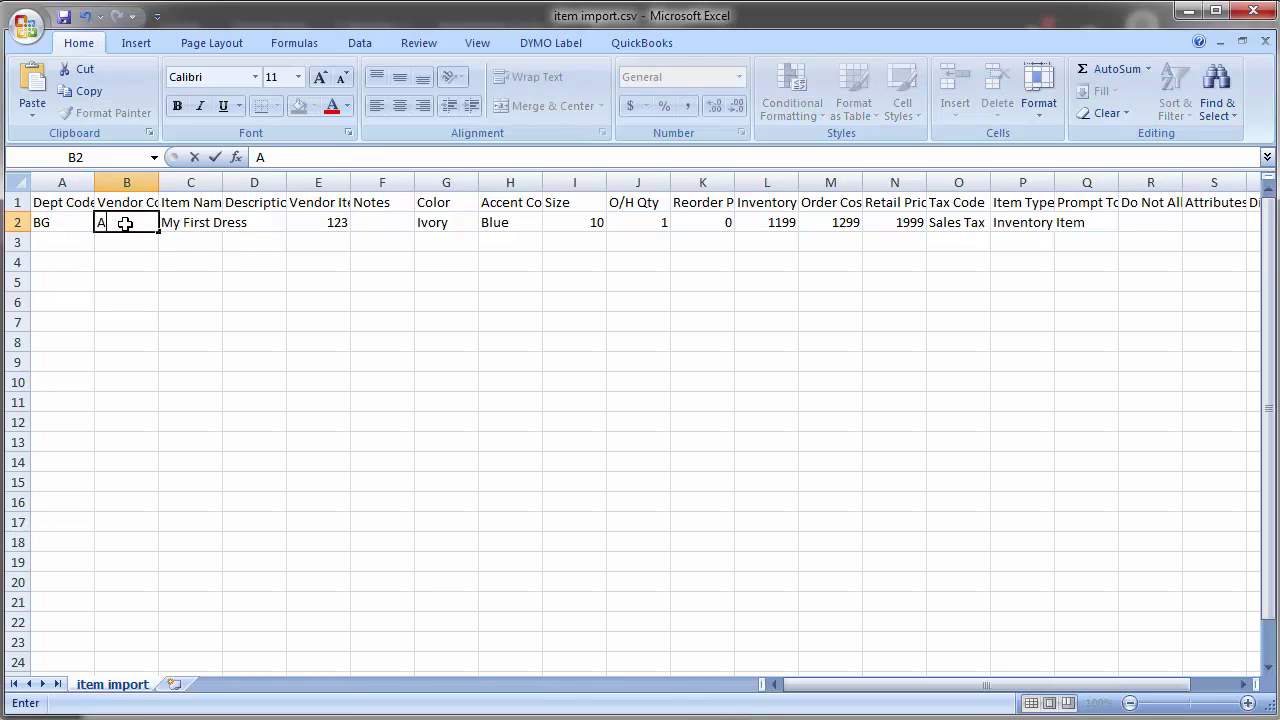
key(Return)
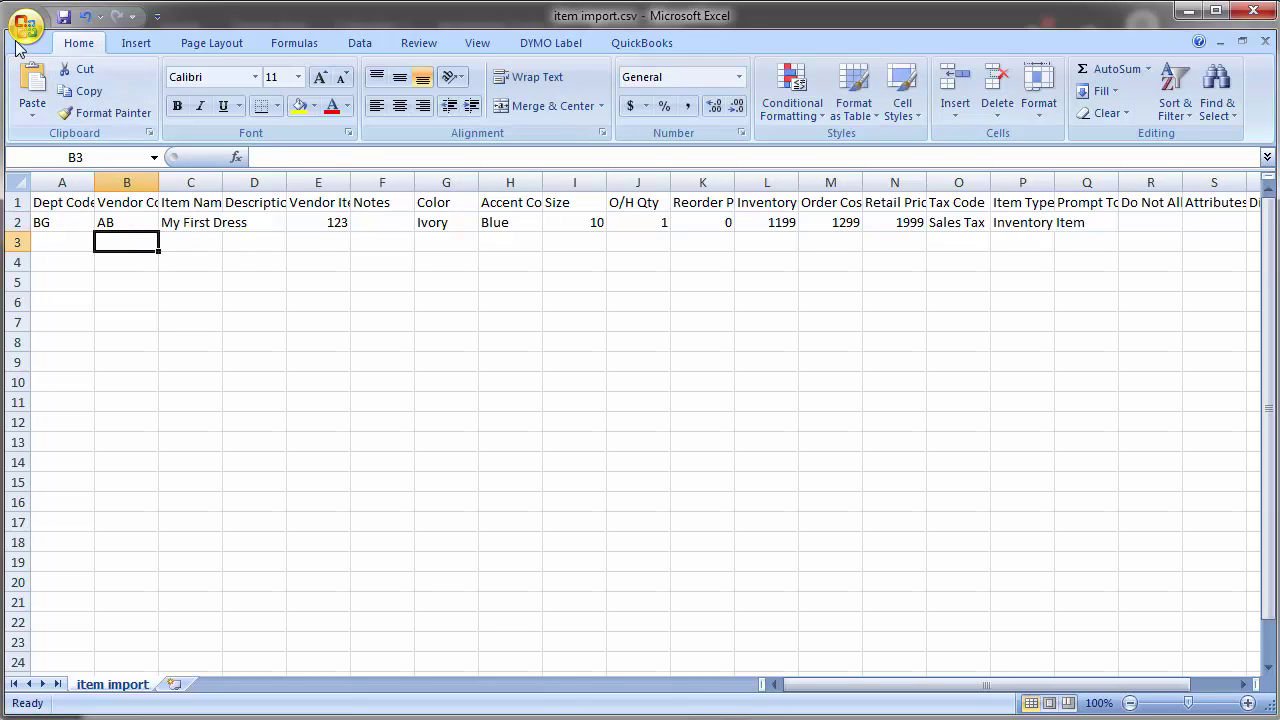
click(63, 16)
click(795, 490)
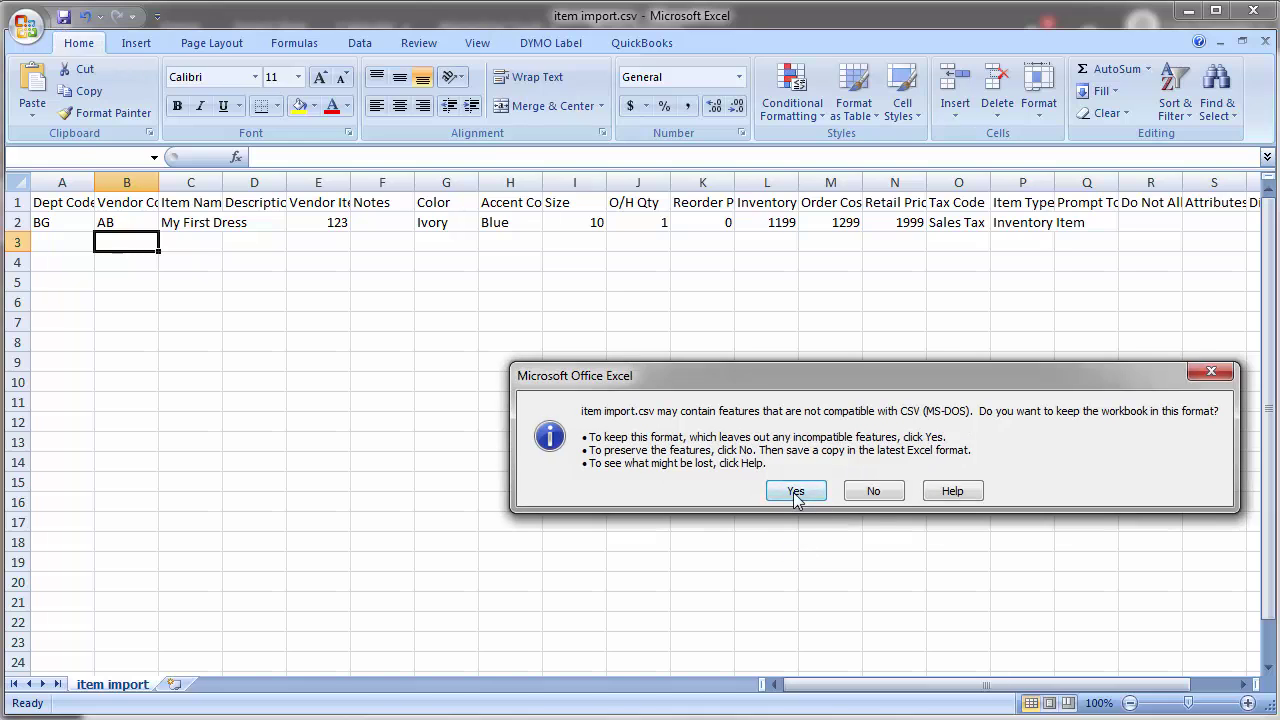
click(1186, 14)
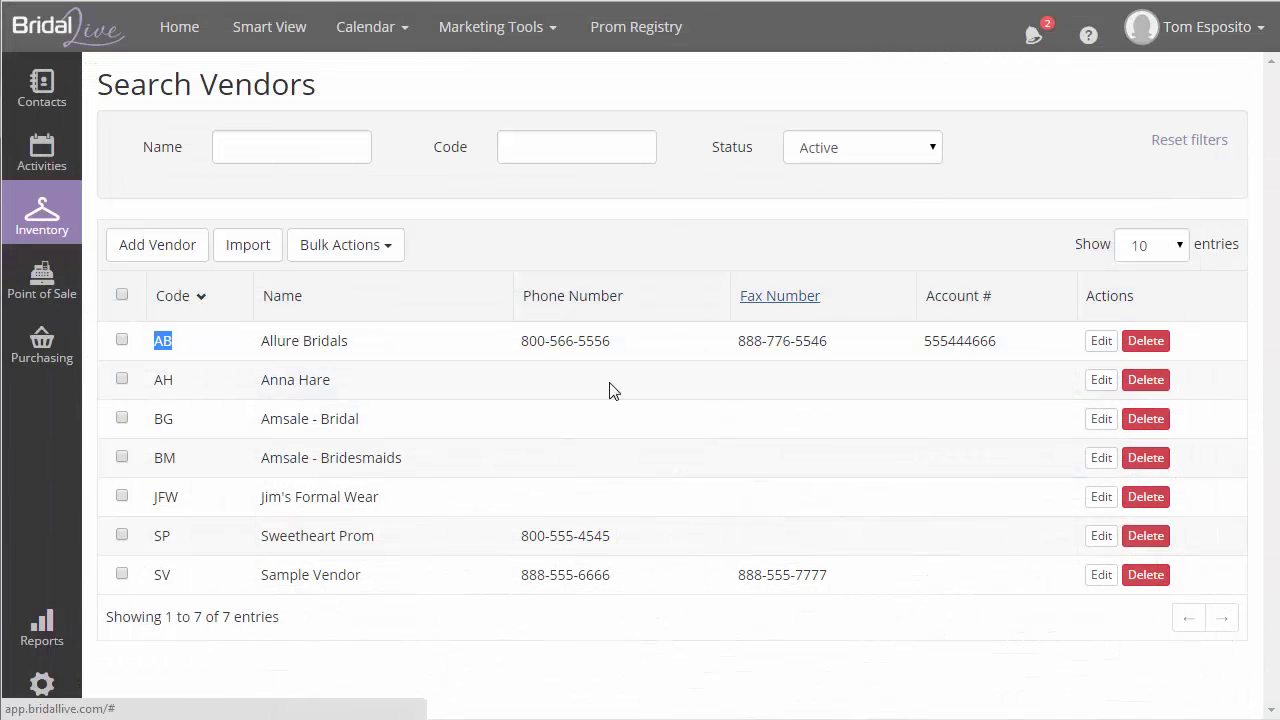
Step: Rename the "Ga Sales Tax" tax code to "Sales Tax" in BridalLive's point of sale settings and save it
click(57, 688)
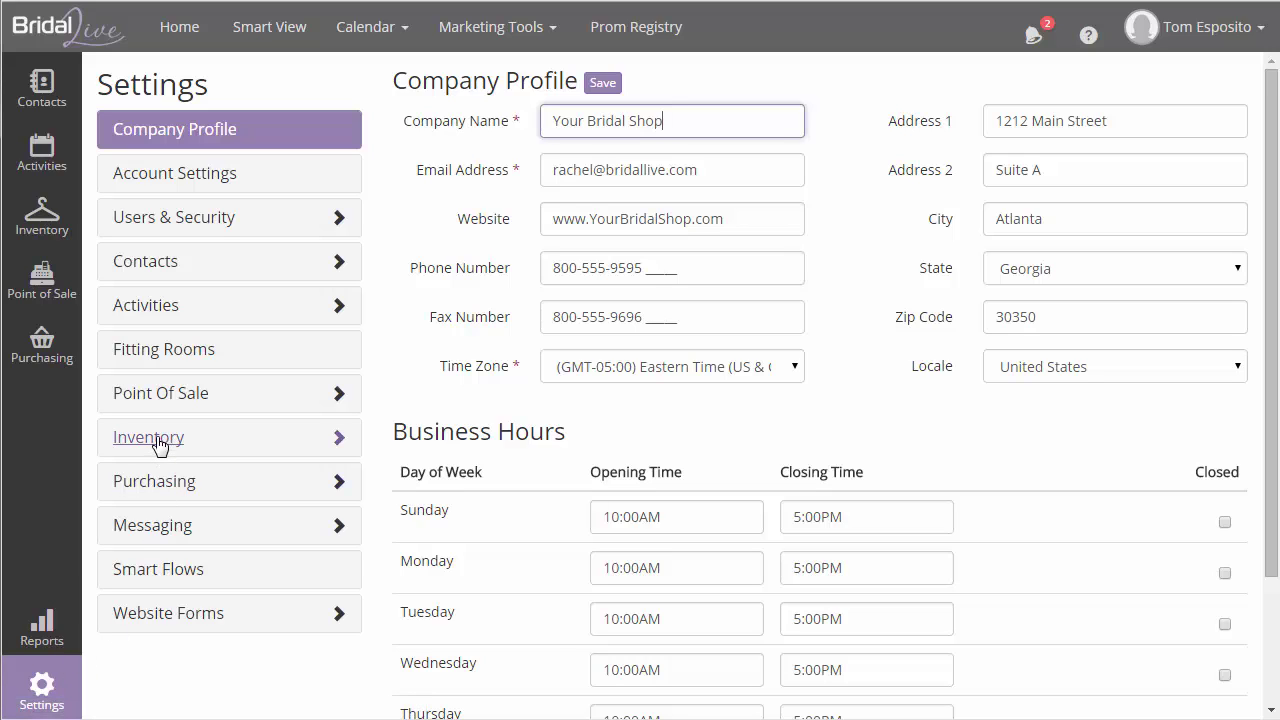
click(158, 488)
click(166, 405)
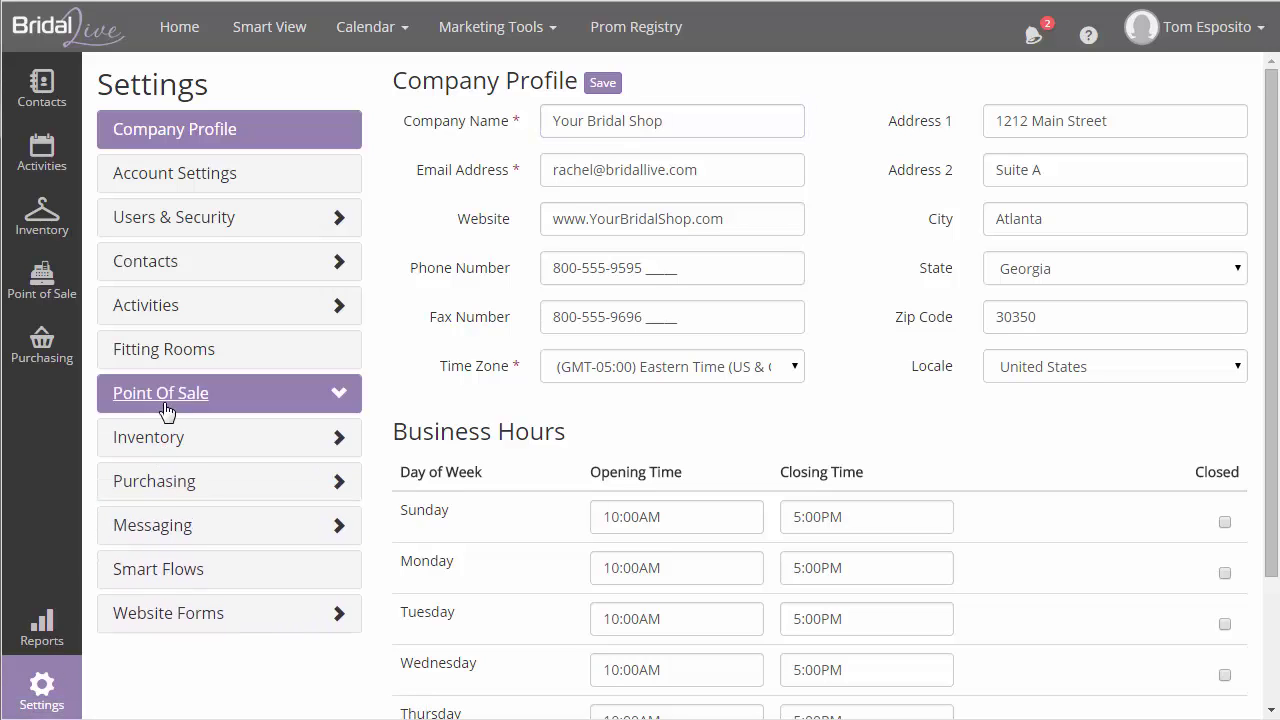
click(158, 549)
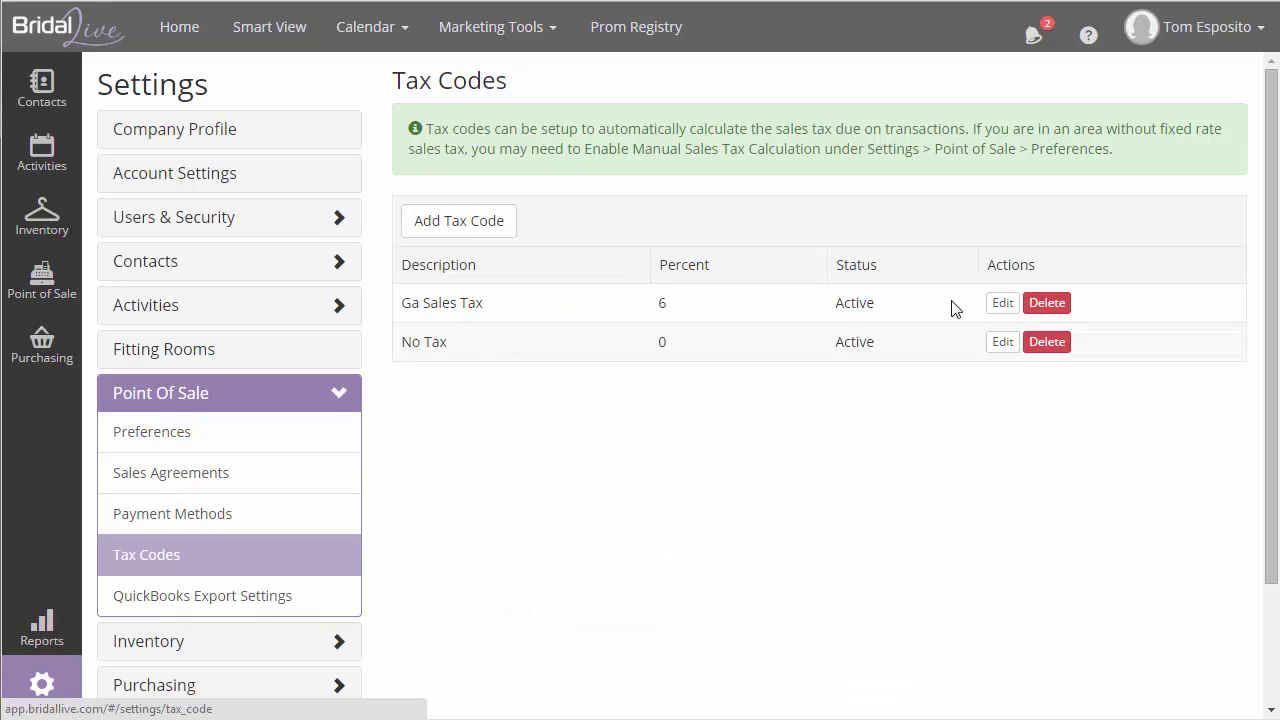
click(1002, 303)
drag(550, 121, 364, 130)
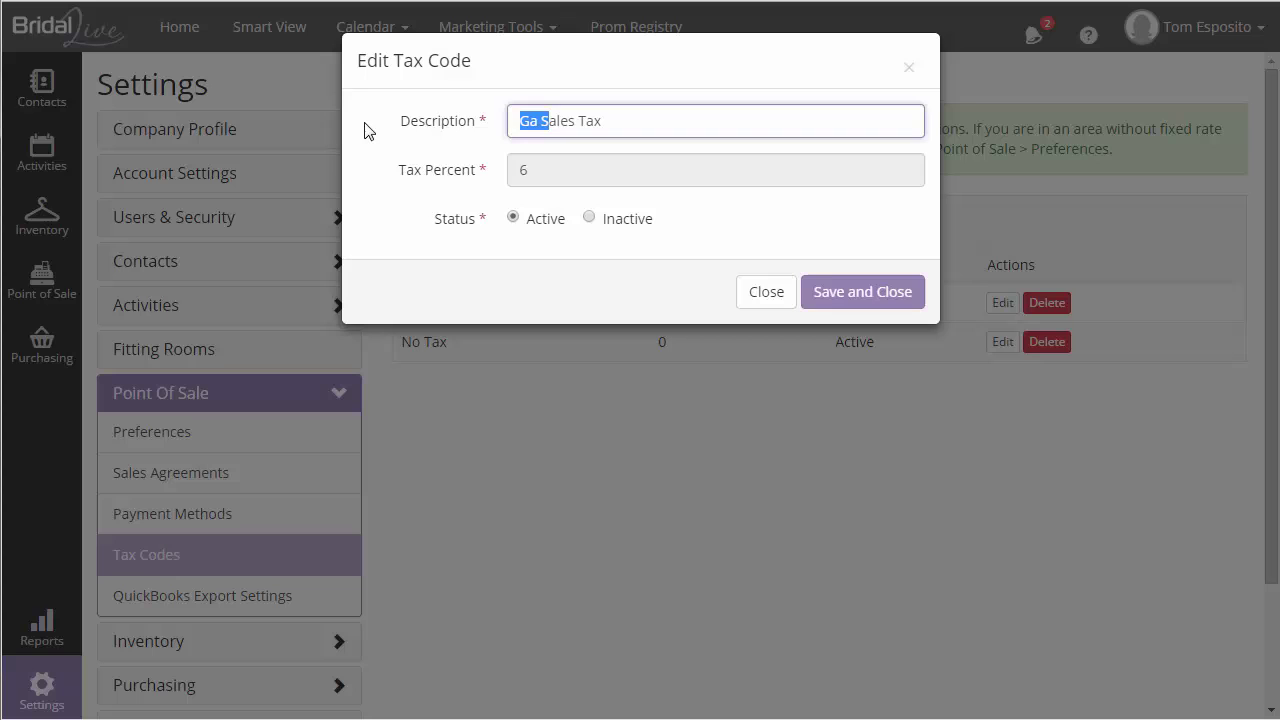
text(S)
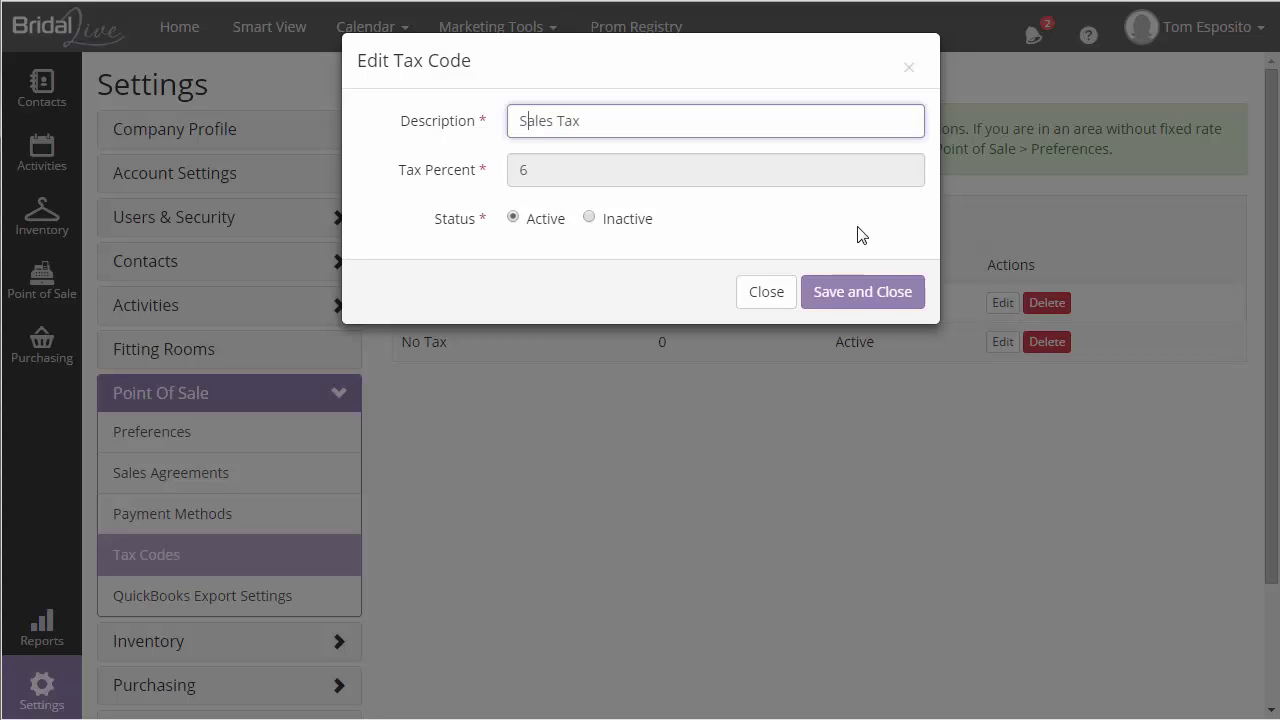
click(864, 292)
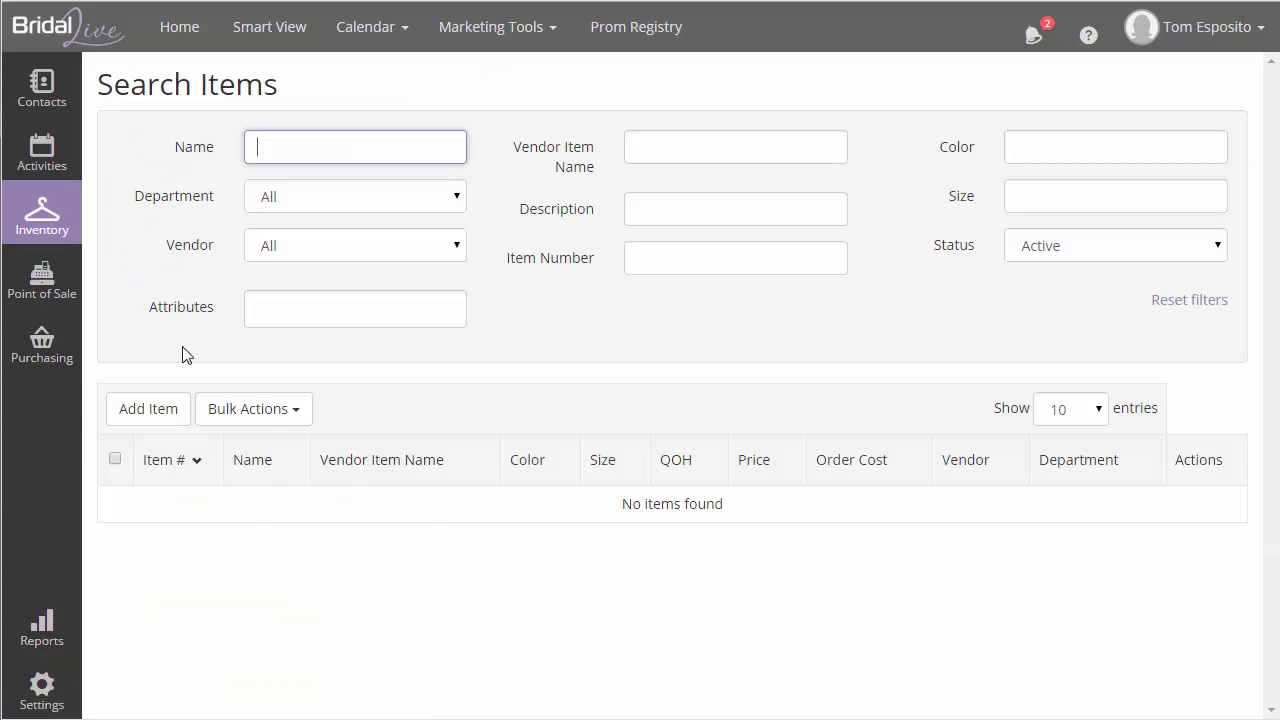
Step: Import item import.csv into the inventory items as new records and check the updated item list
click(217, 414)
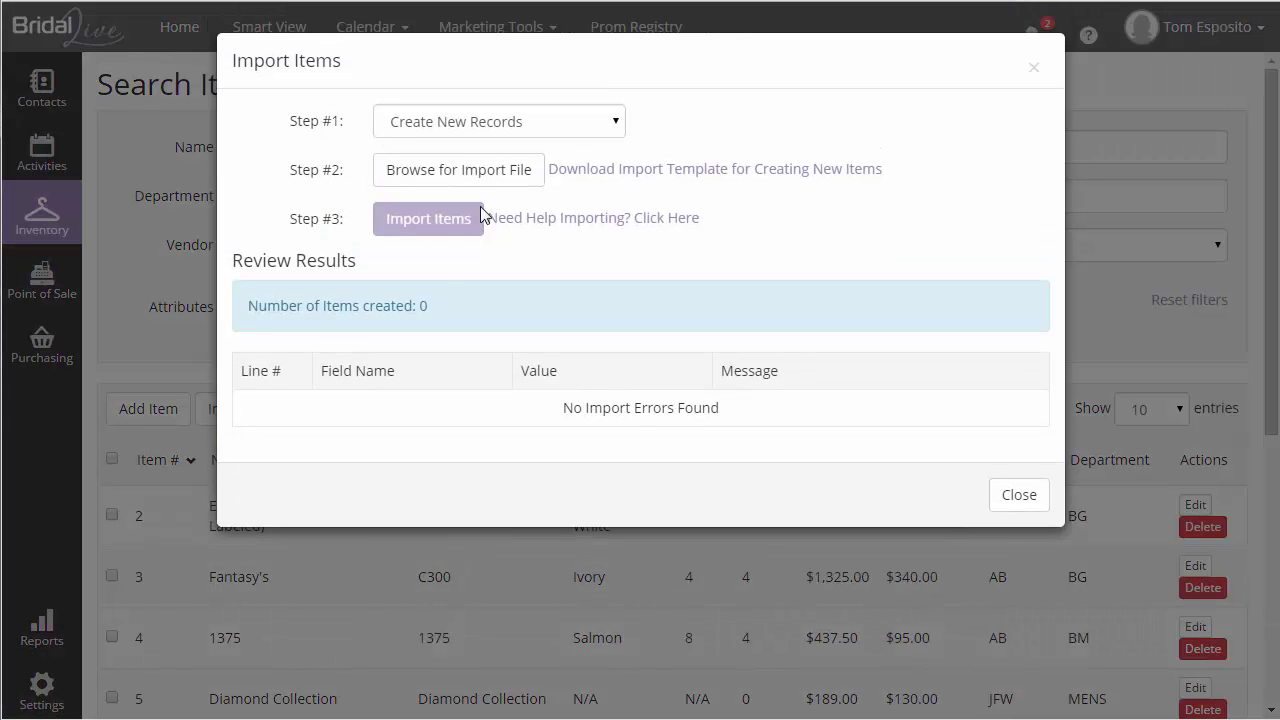
click(500, 177)
double_click(295, 50)
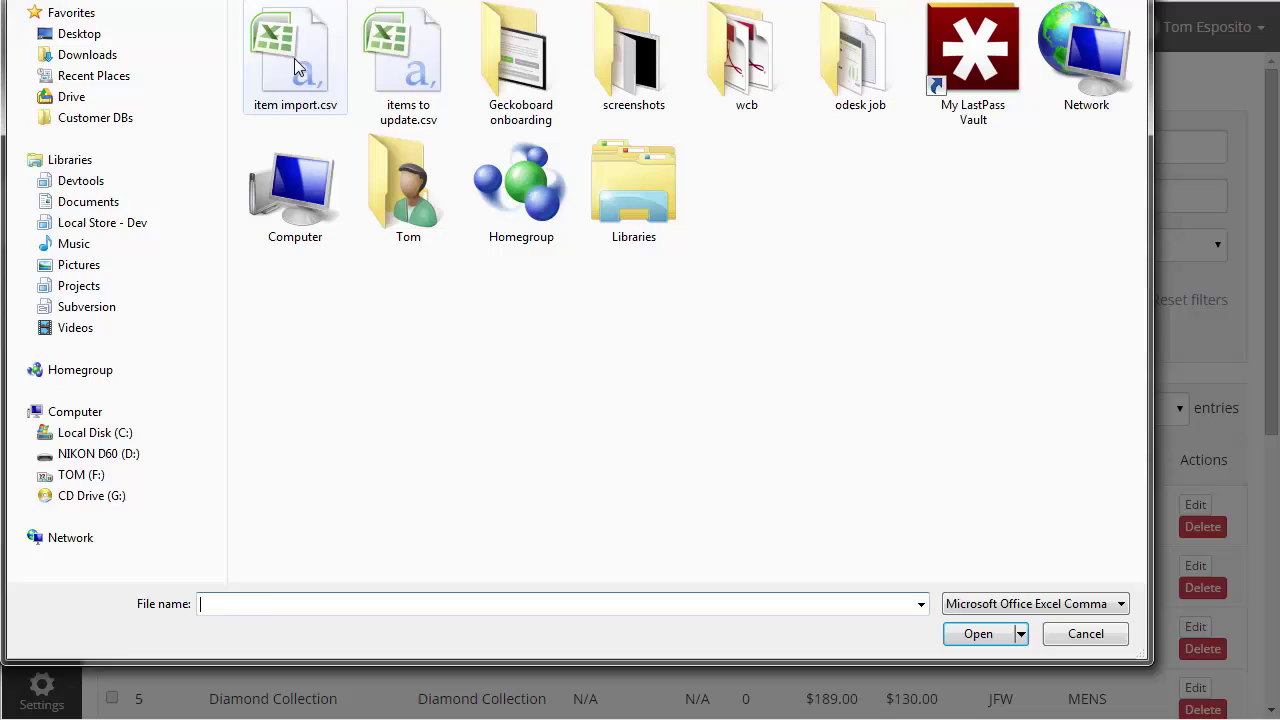
click(452, 225)
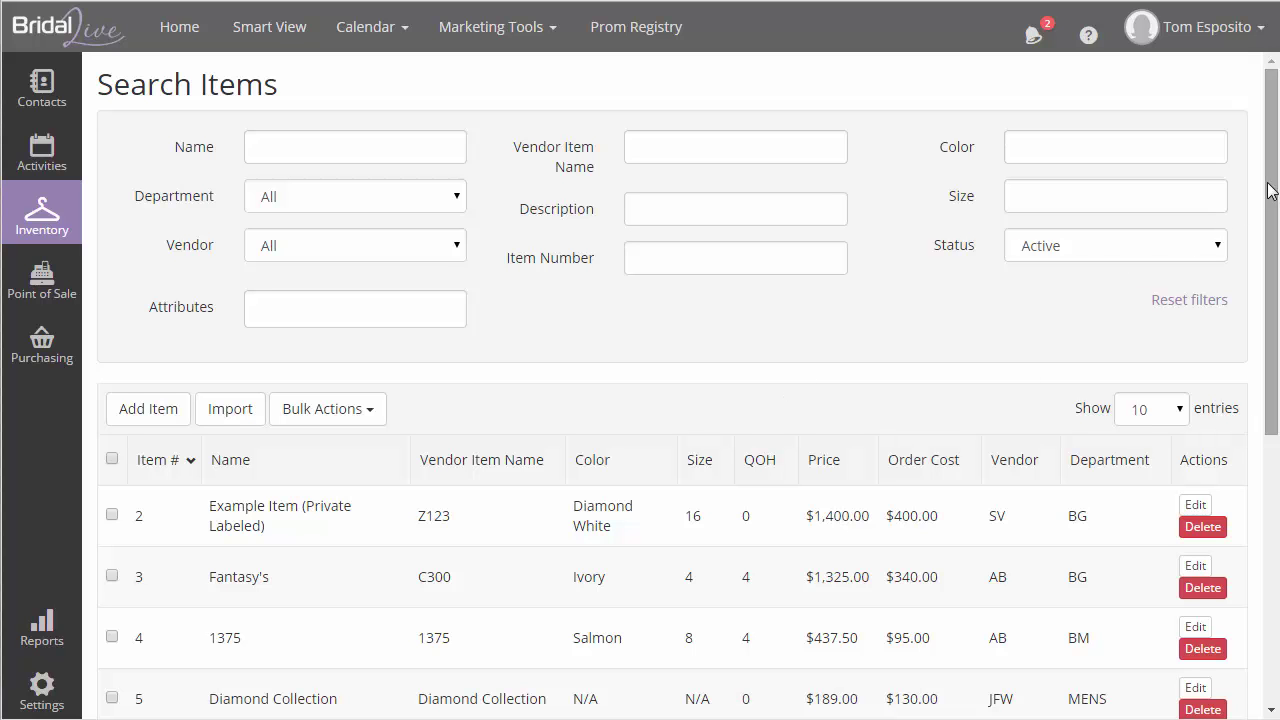
mouse_move(1268, 186)
mouse_down()
mouse_move(1262, 486)
mouse_move(1258, 172)
mouse_up()
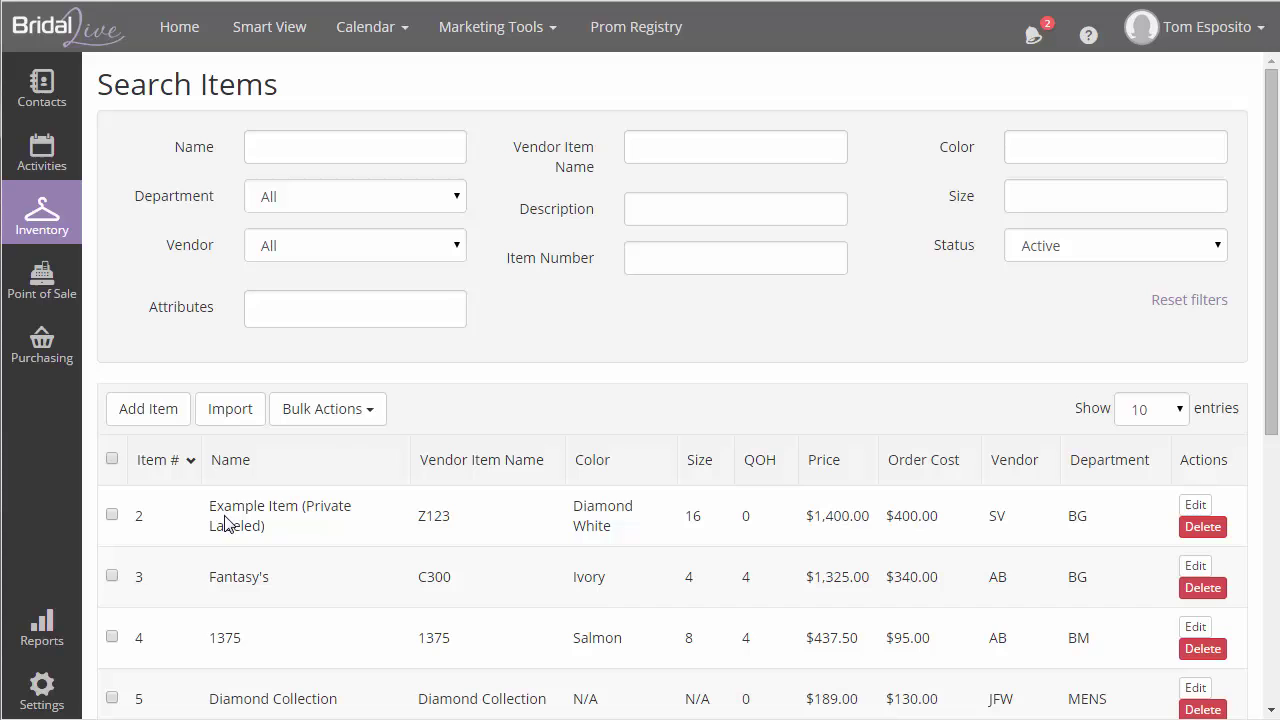
Step: Examine the bulk actions available for items and the Update Existing Records option of the item import, then close the import dialog
click(375, 418)
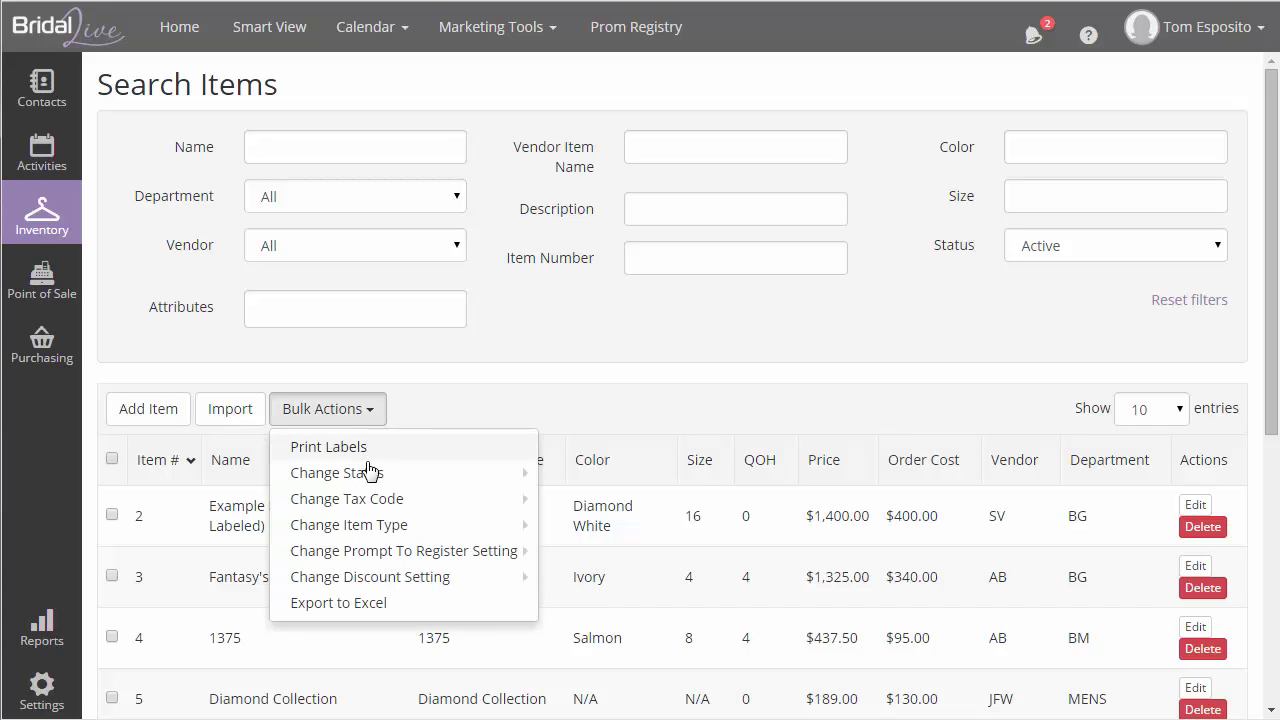
mouse_move(368, 532)
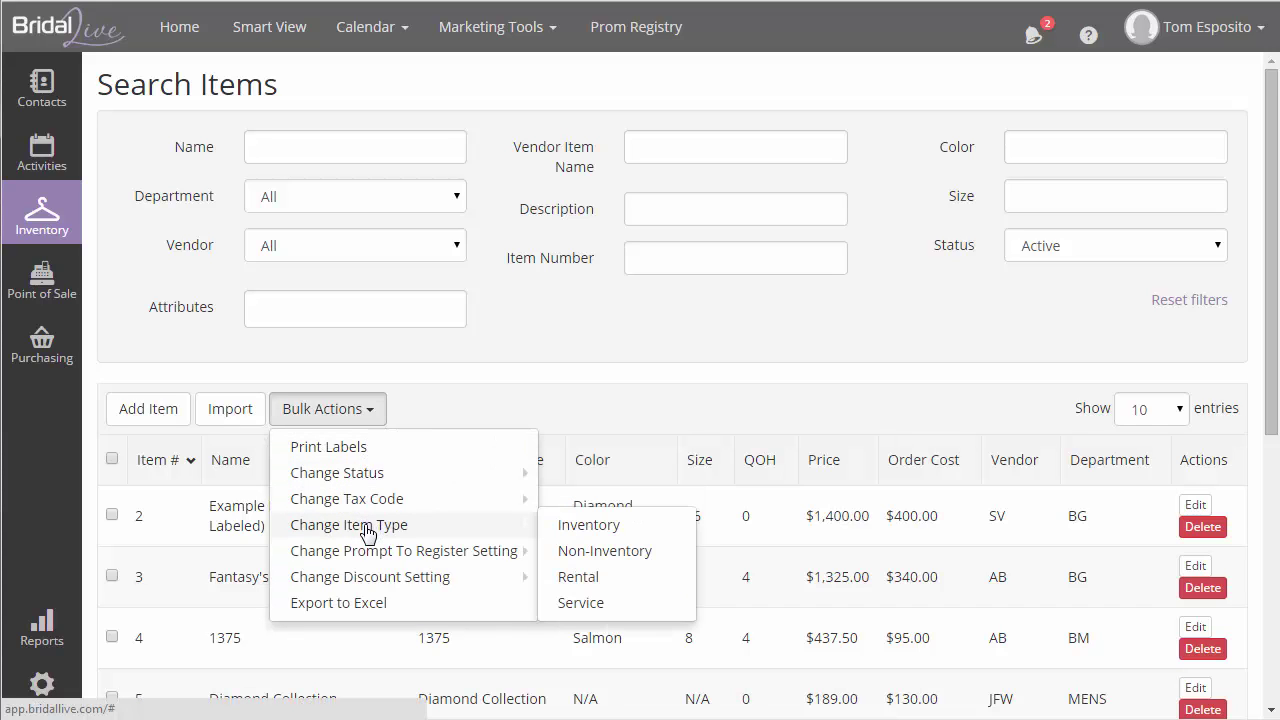
mouse_move(366, 584)
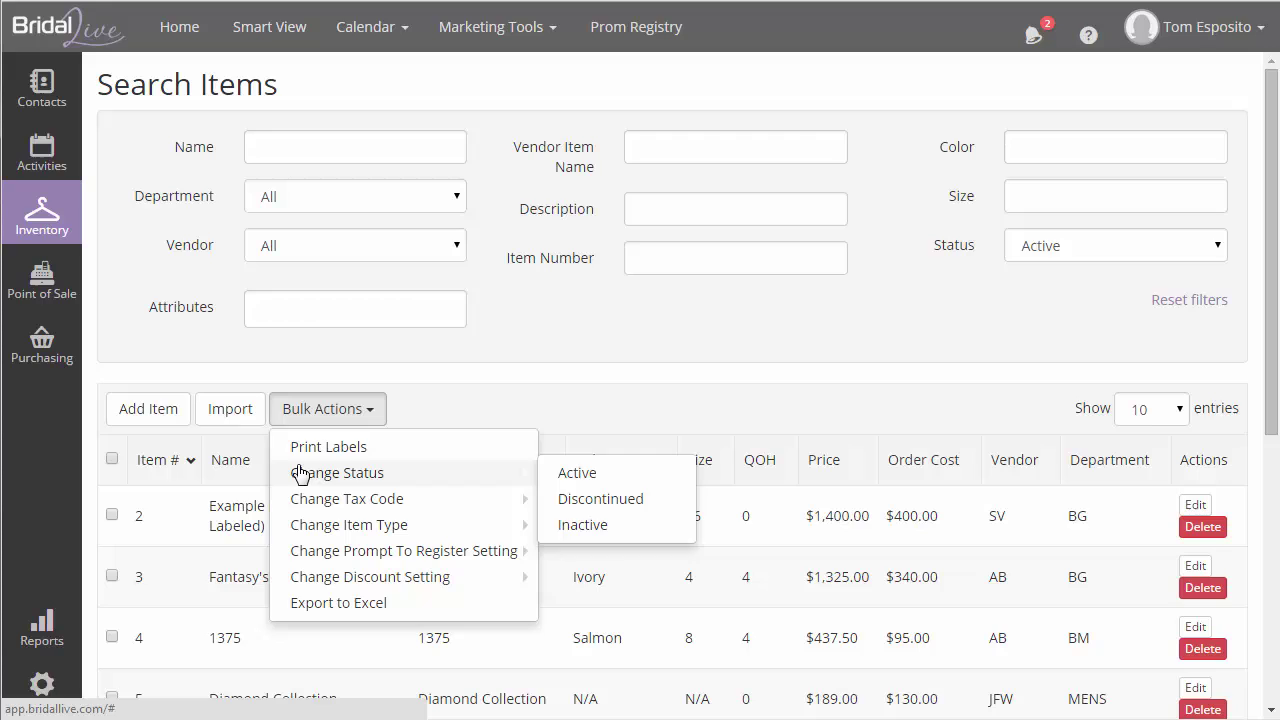
click(227, 408)
click(512, 124)
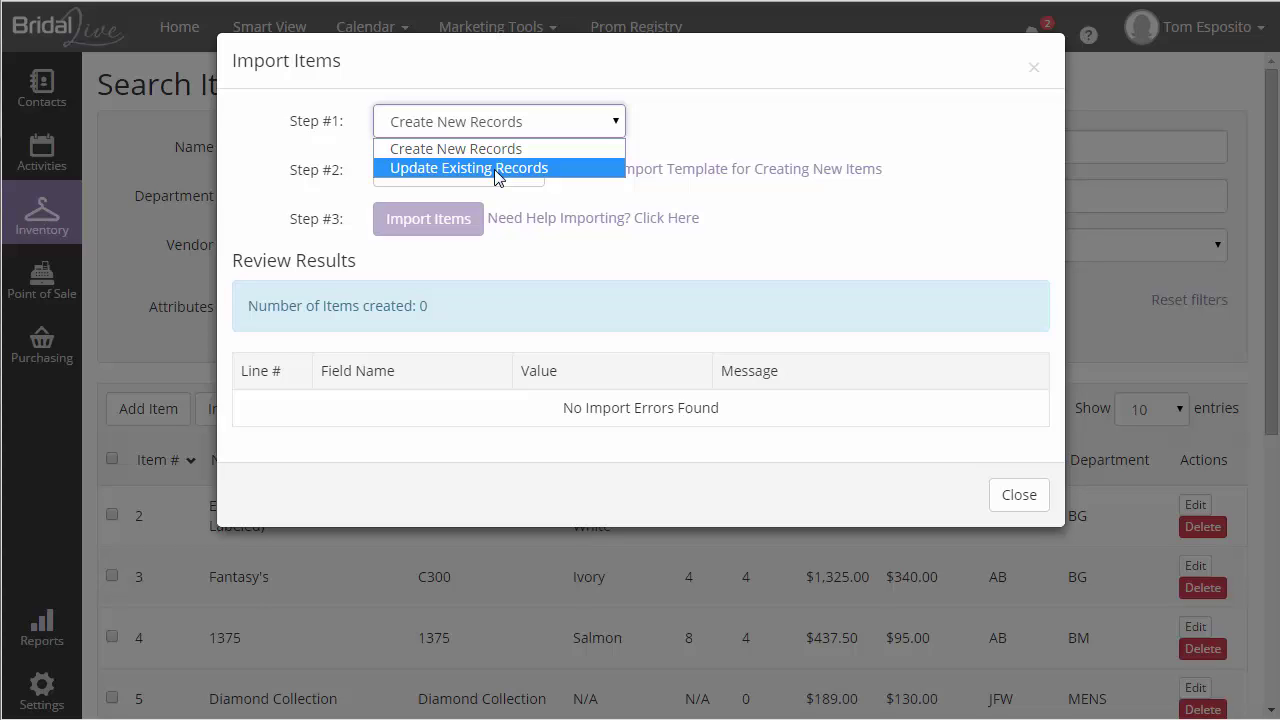
click(1017, 500)
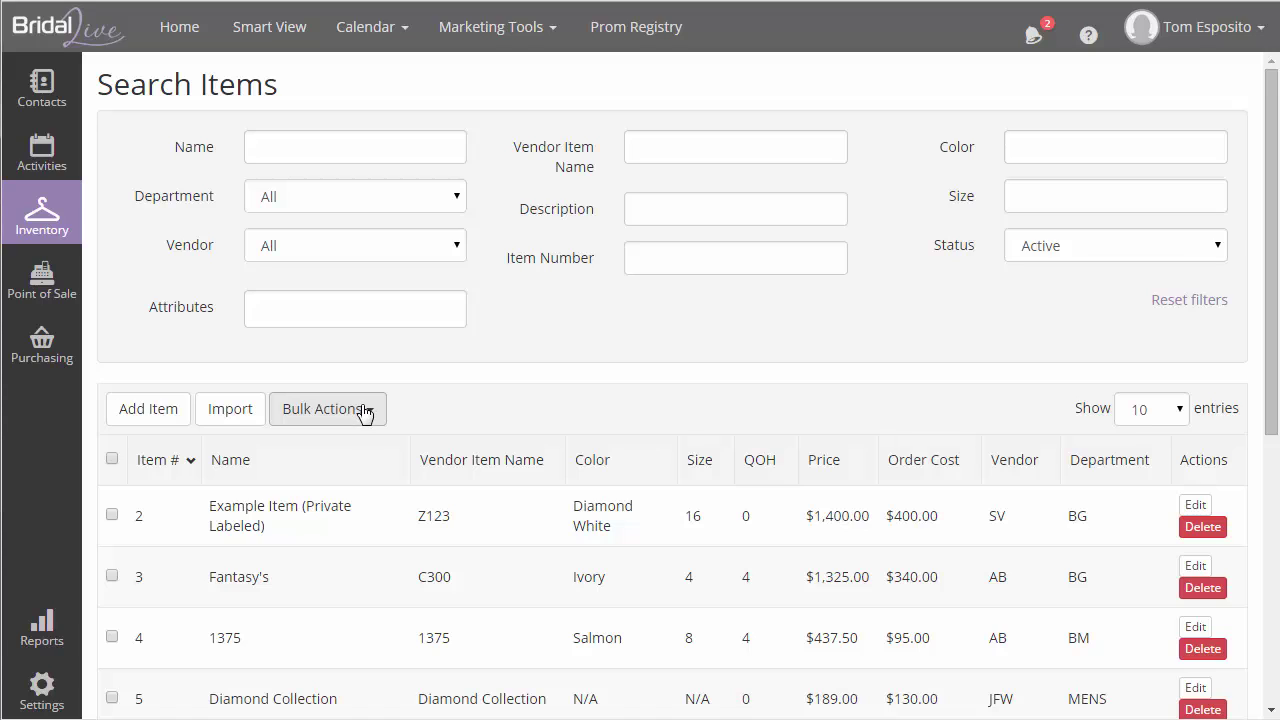
Step: Filter the items to the Bridal Gowns department with all entries shown, and export all of them to Excel
click(460, 200)
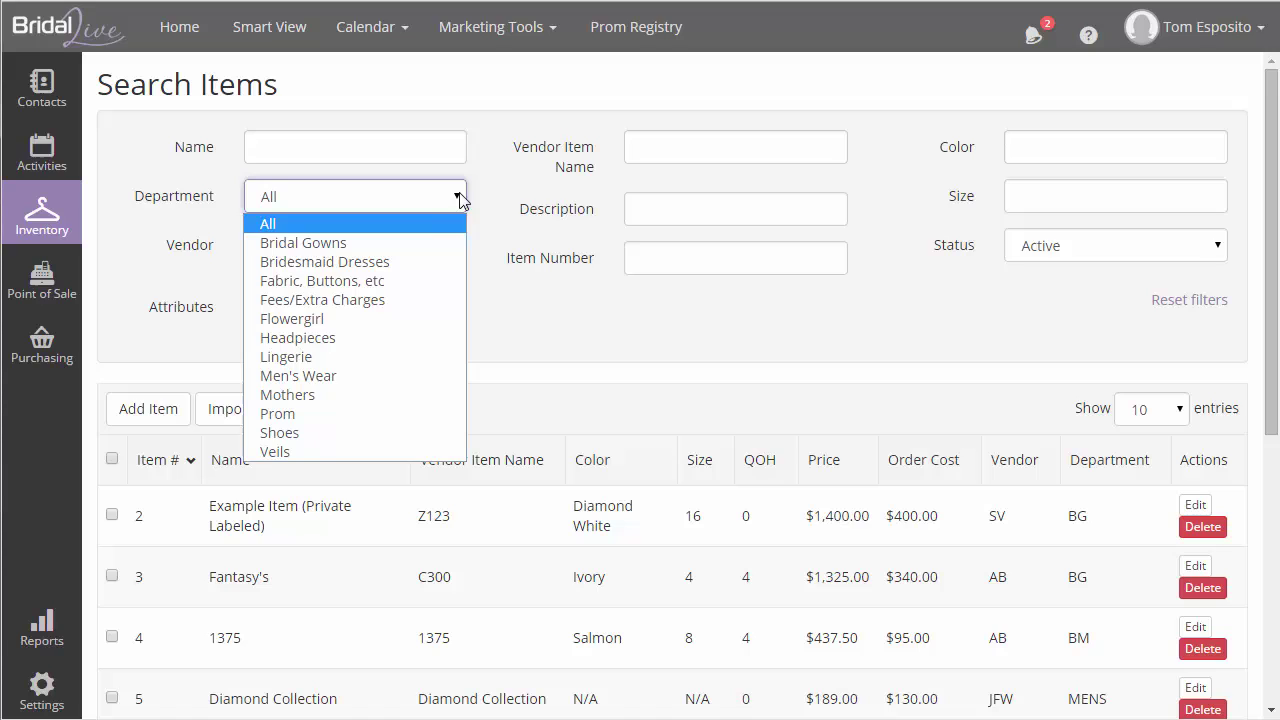
click(419, 238)
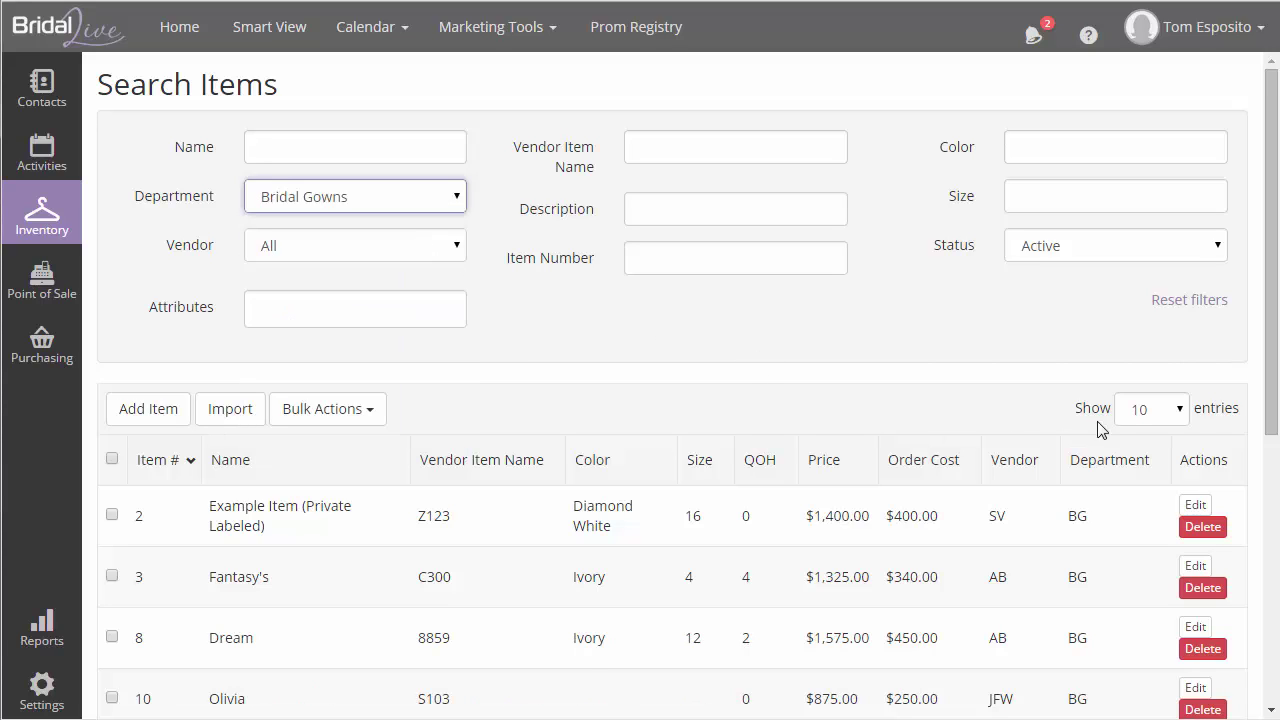
click(1150, 408)
click(1140, 514)
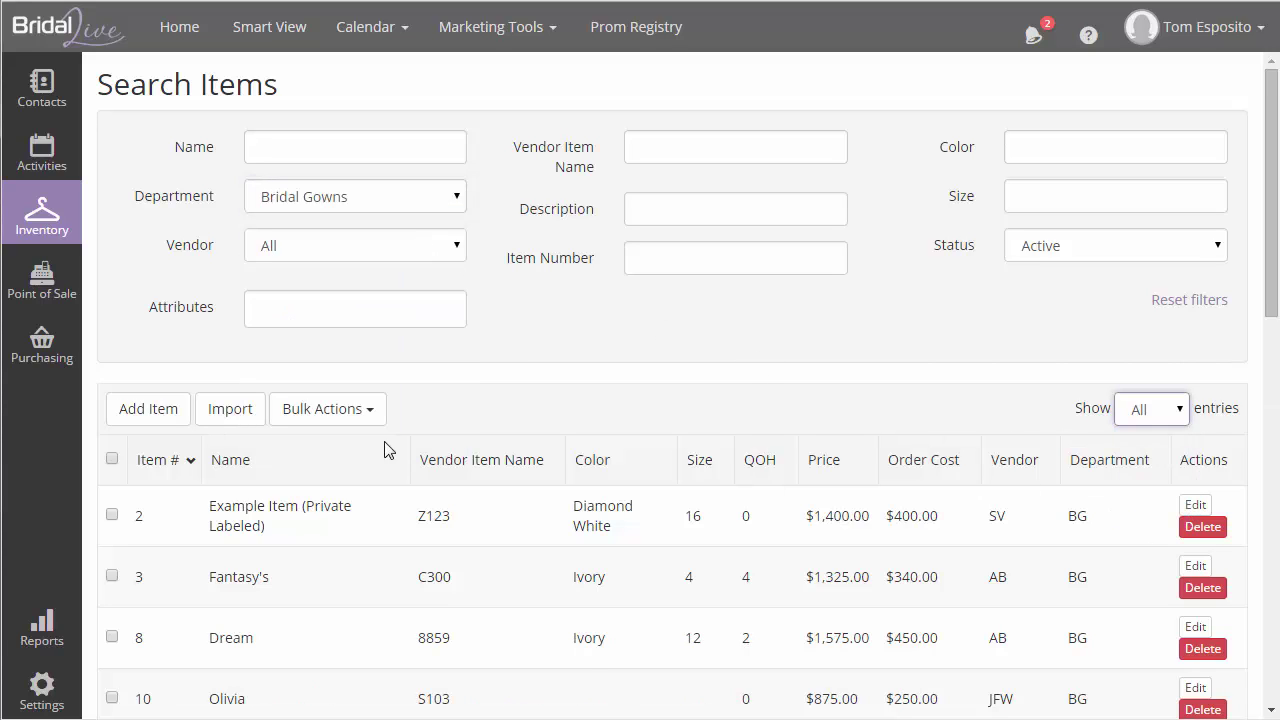
click(112, 458)
click(326, 416)
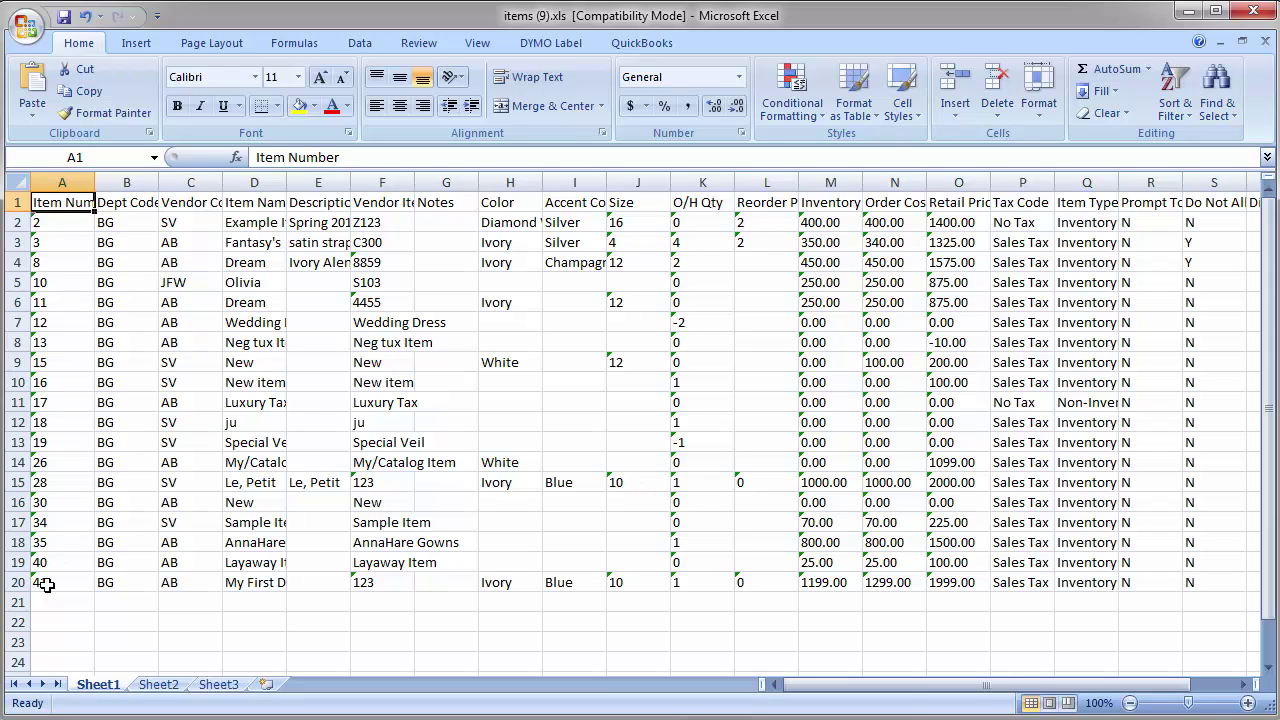
Step: Set the Retail Price of the first exported item to 500 and fill it down to all items through row 20
click(959, 222)
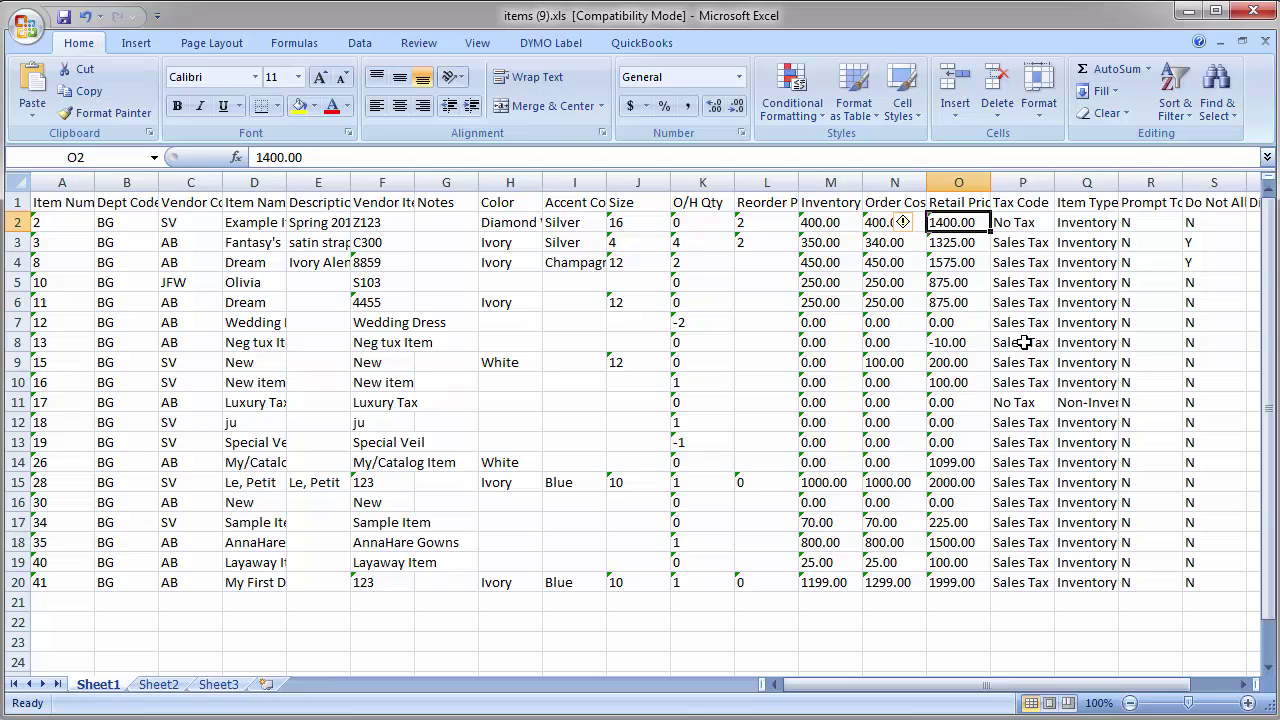
text(500)
key(Return)
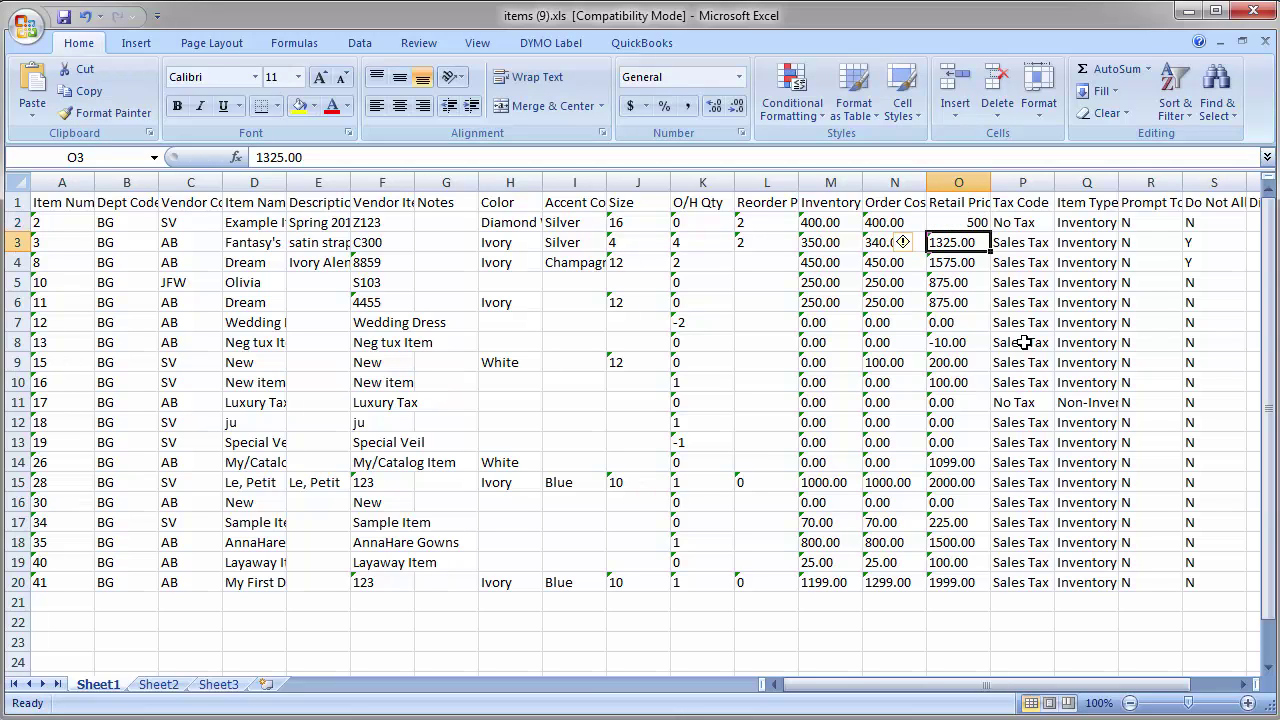
click(974, 221)
drag(990, 232, 988, 583)
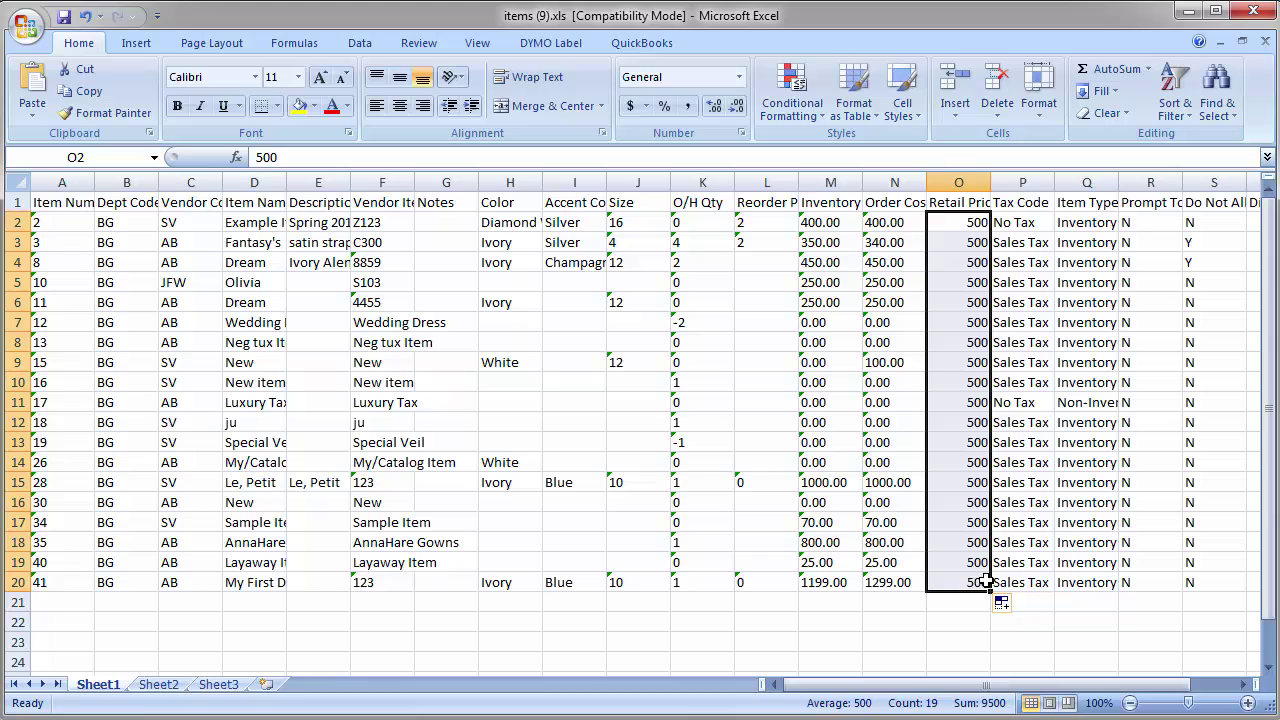
Step: Save the active sheet as a comma-delimited CSV on the Desktop, replacing items to update.csv and keeping the CSV format
click(25, 25)
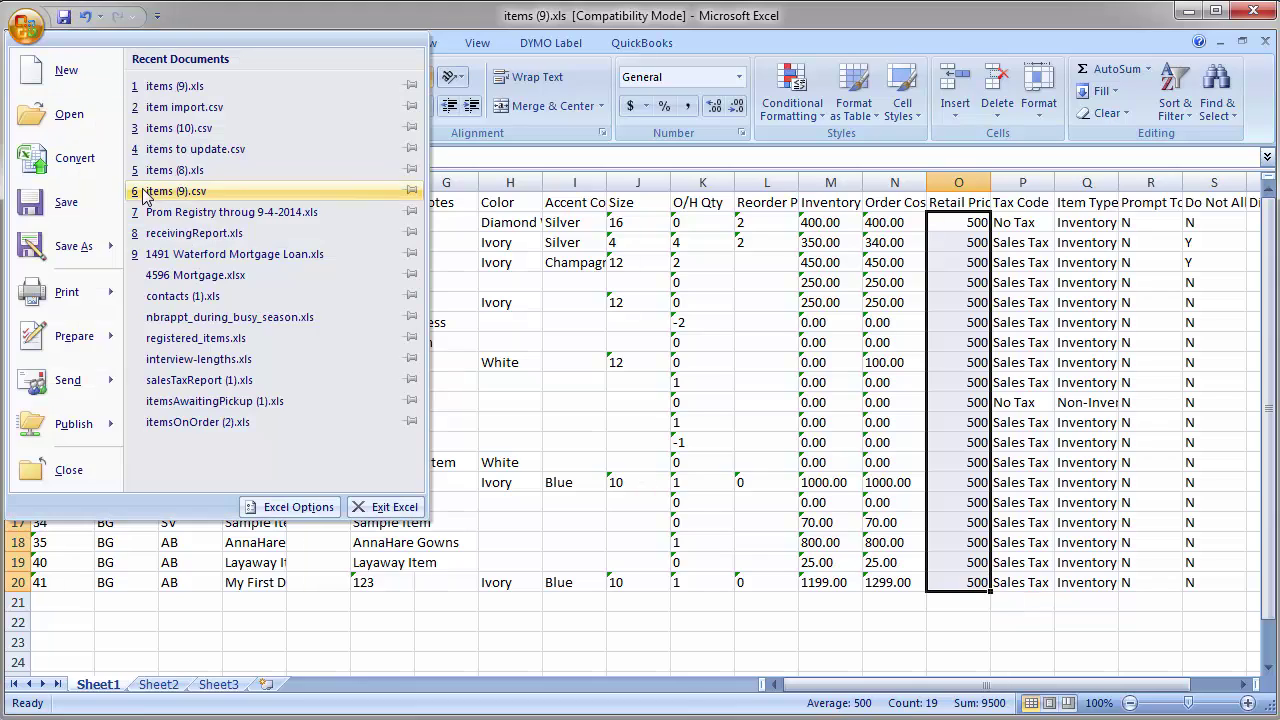
mouse_move(115, 258)
click(220, 400)
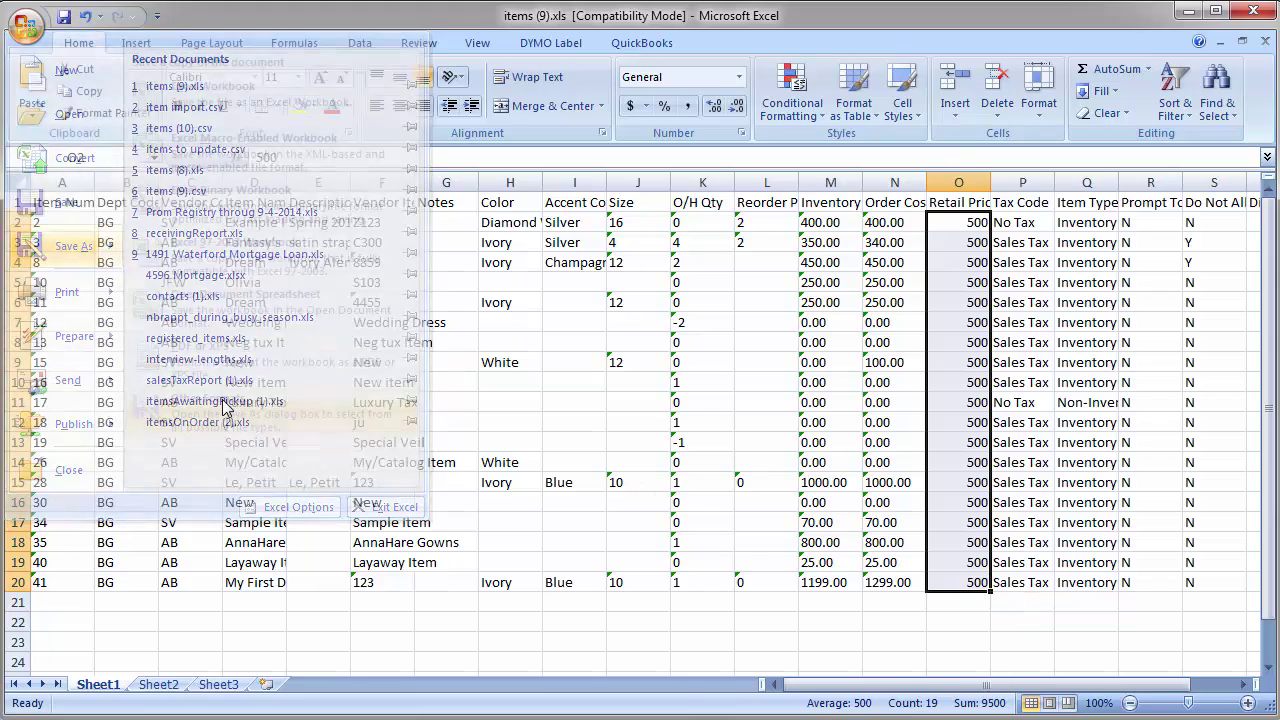
click(344, 427)
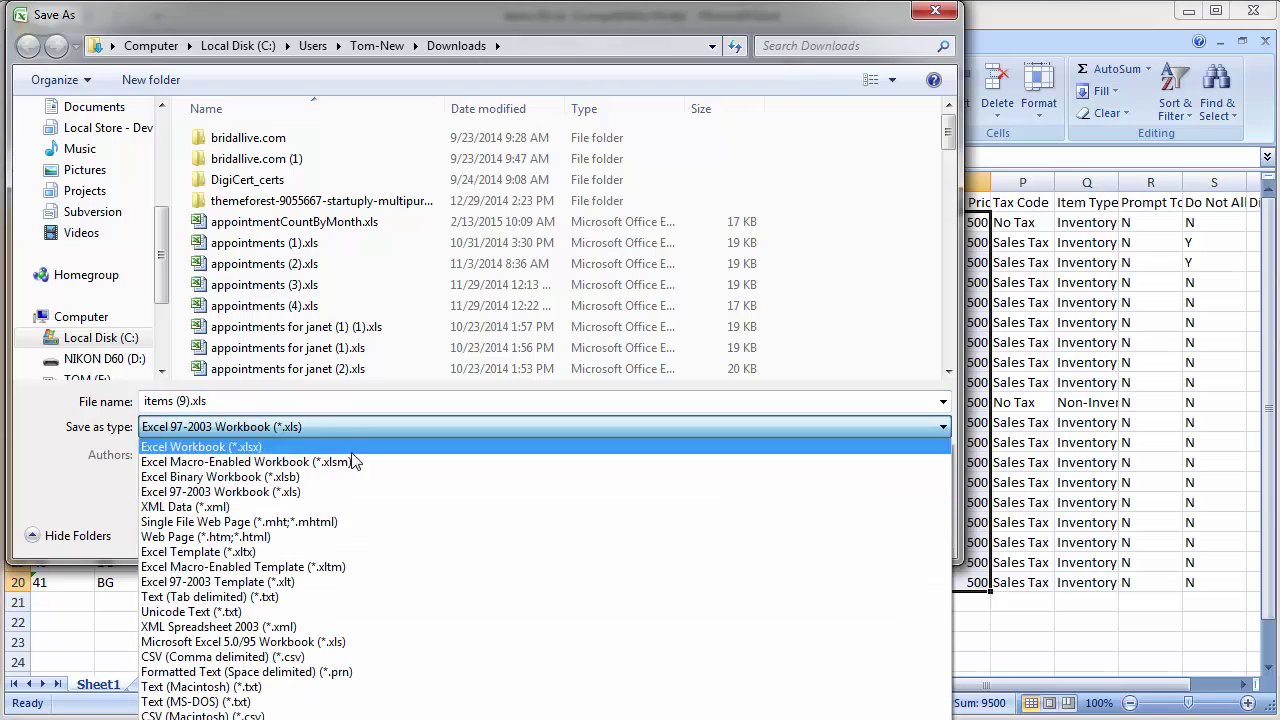
click(344, 657)
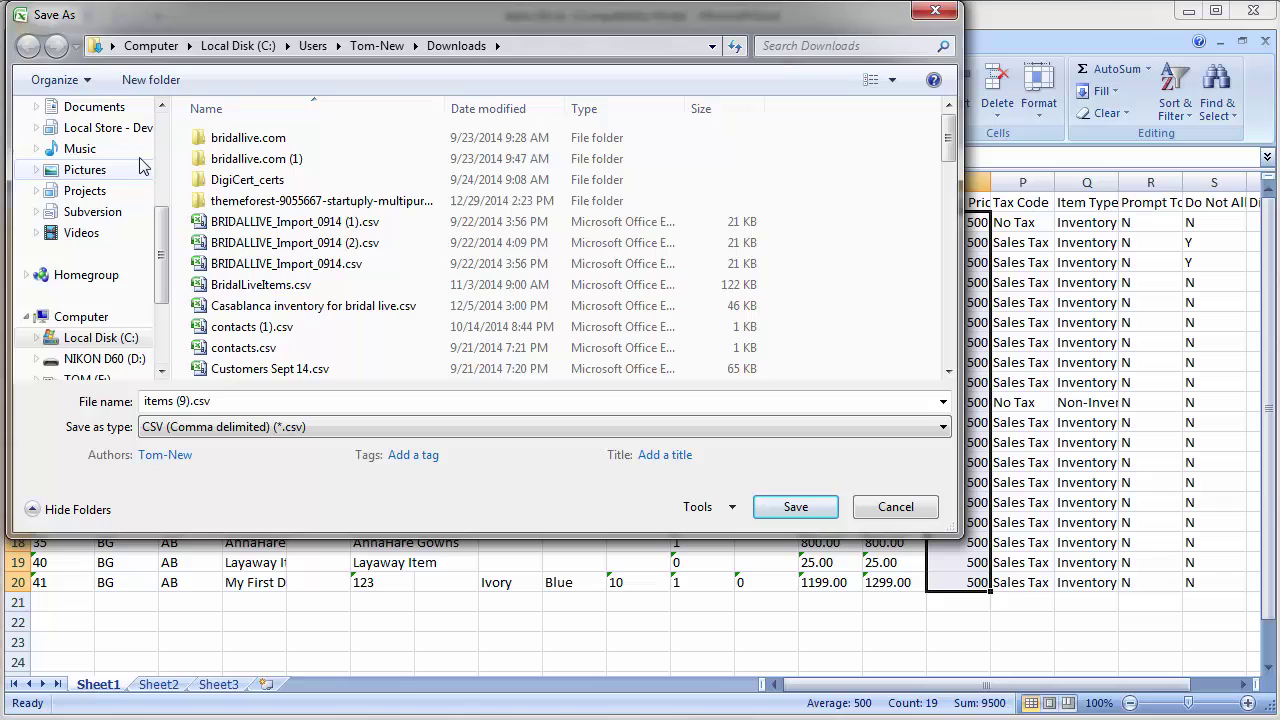
scroll(156, 147, up, 4)
click(95, 182)
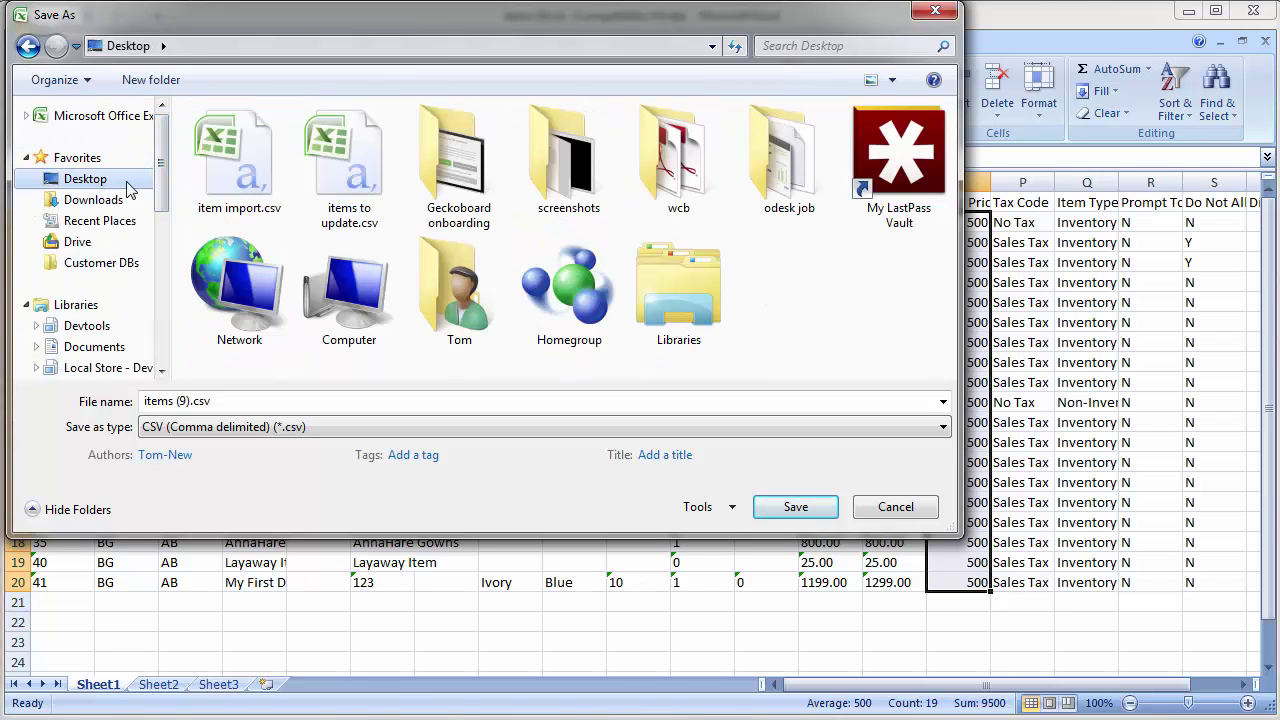
double_click(340, 165)
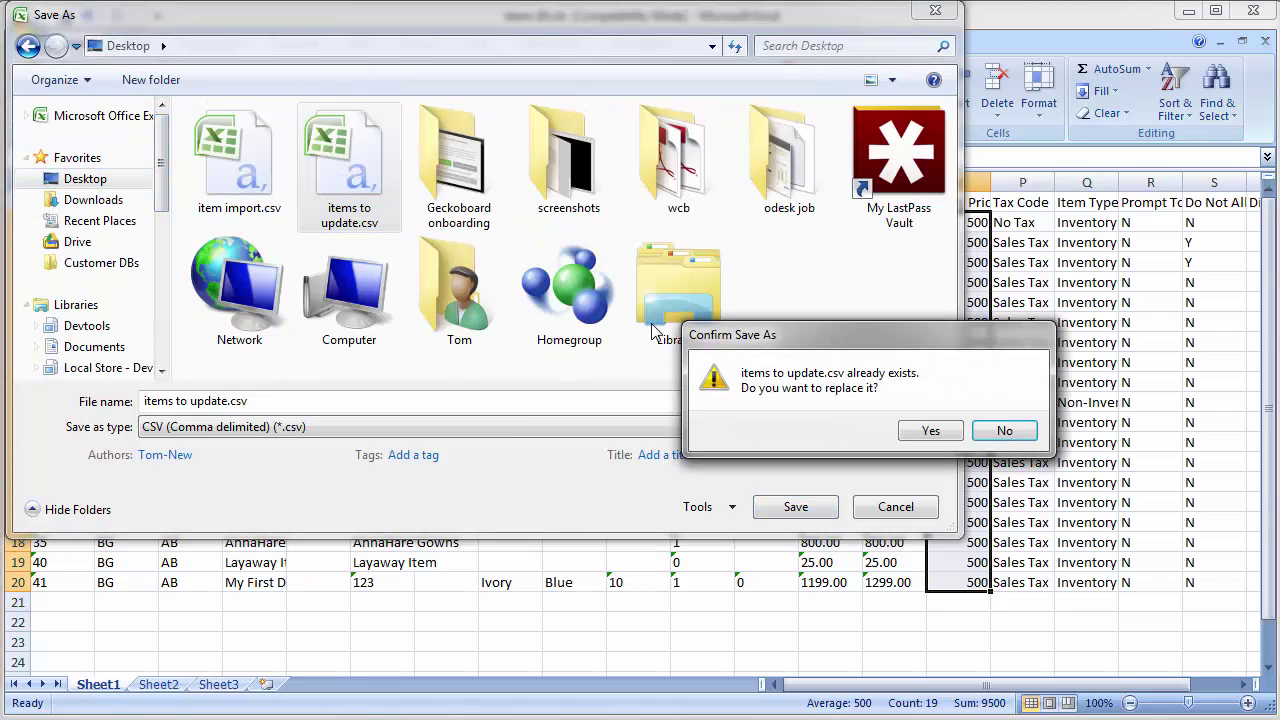
click(920, 431)
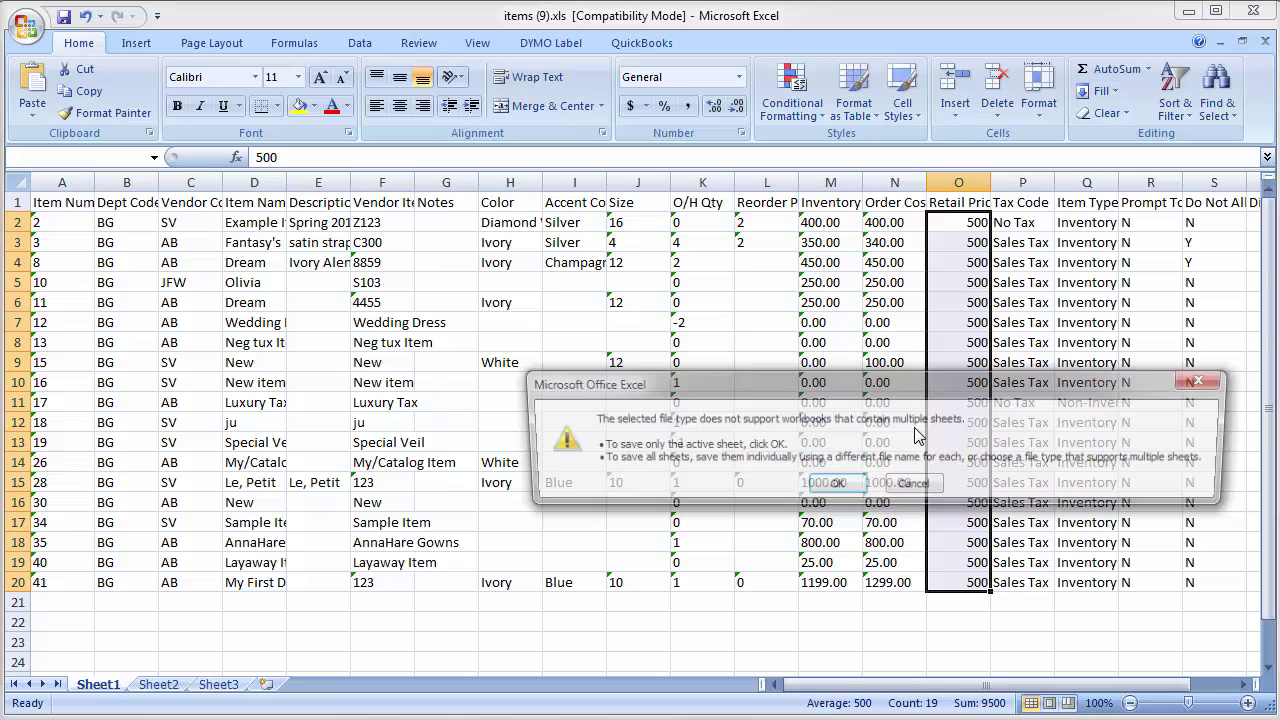
click(833, 487)
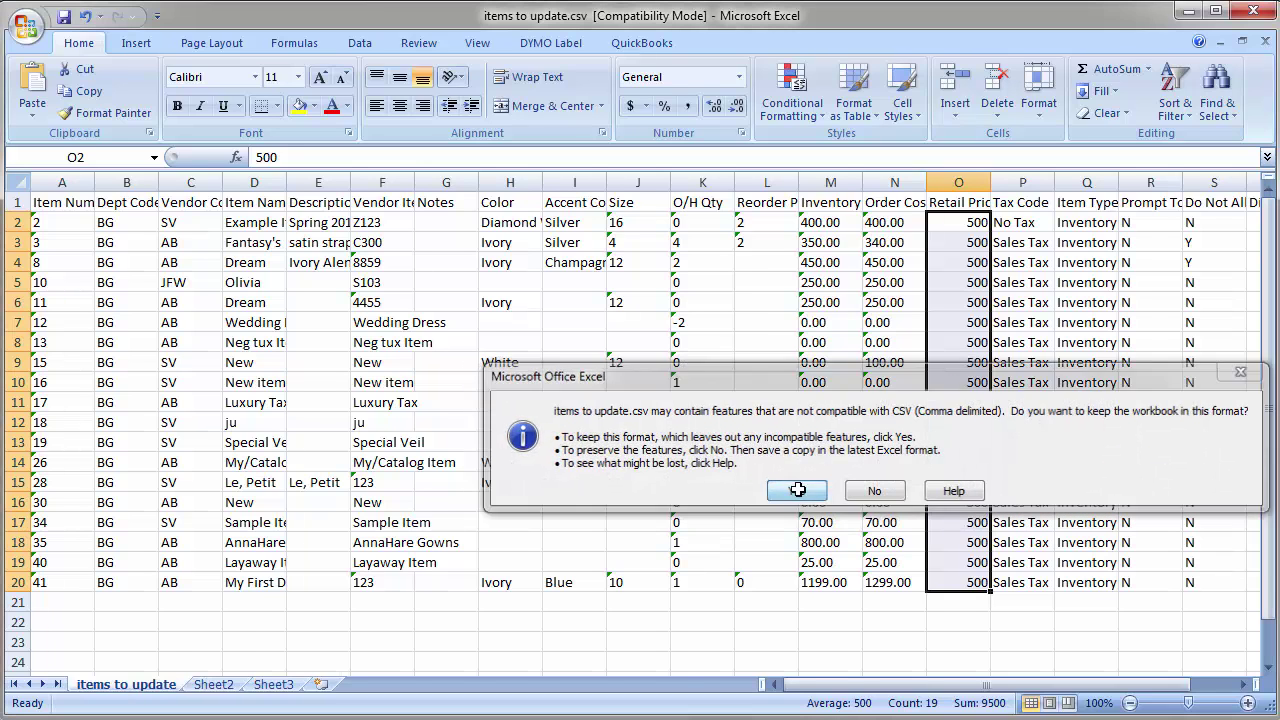
click(798, 489)
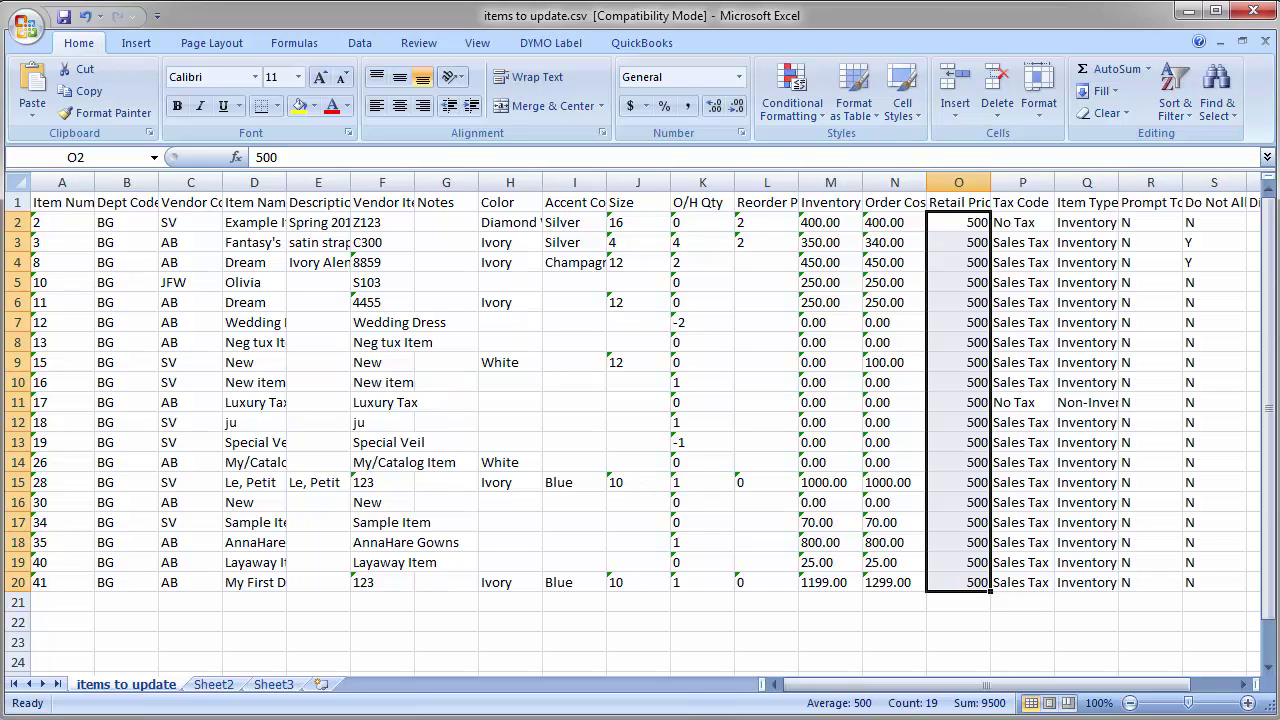
Step: In BridalLive, import items to update.csv with Update Existing Records and close the import dialog
key(alt+Tab)
mouse_move(59, 224)
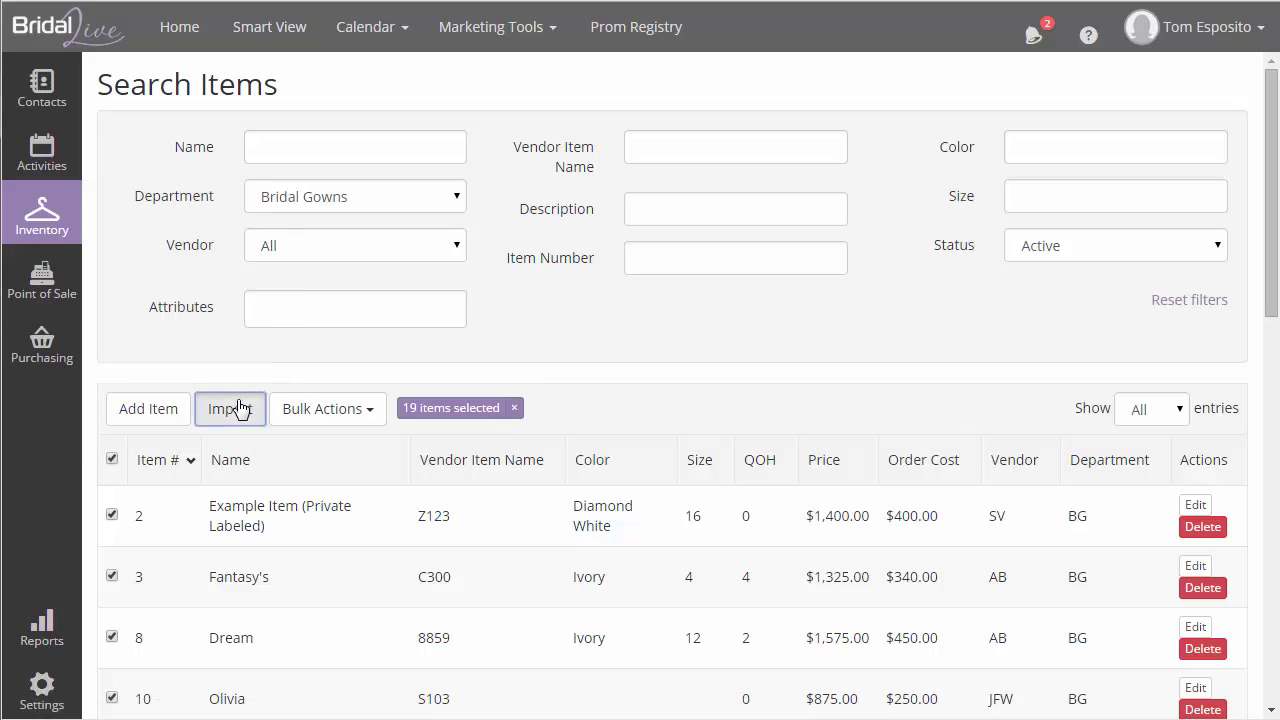
click(243, 409)
click(503, 121)
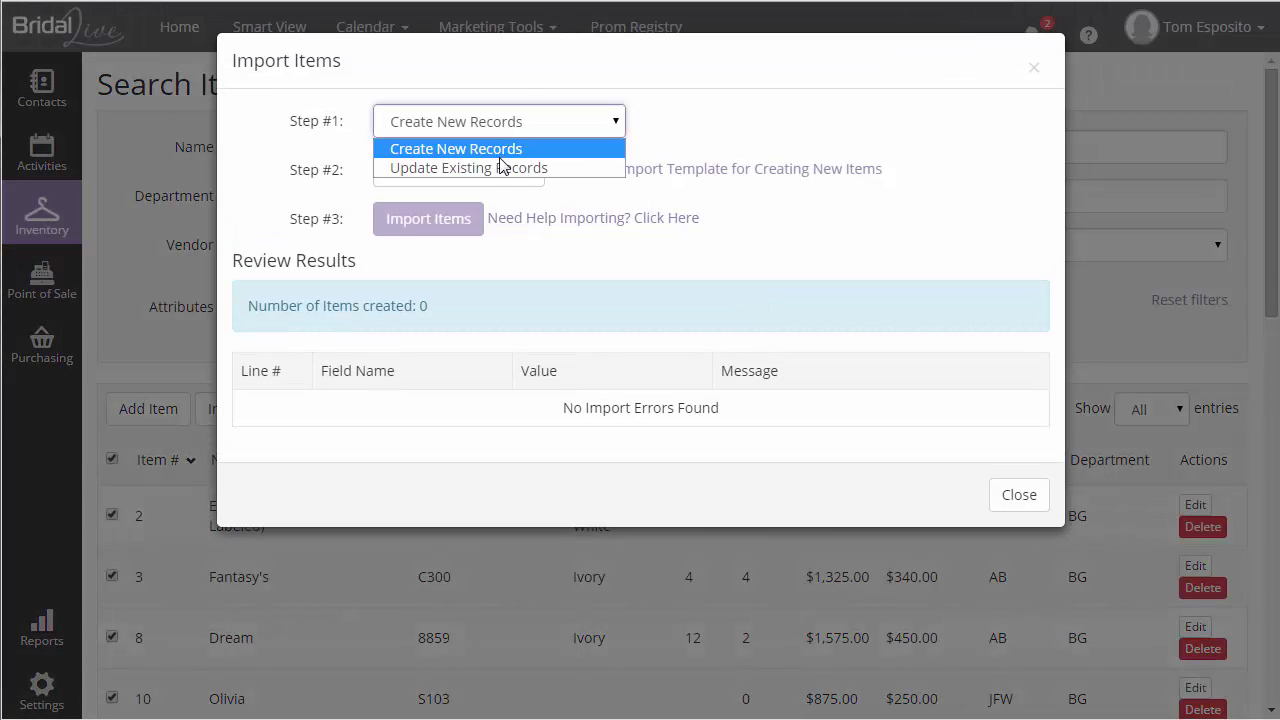
click(501, 168)
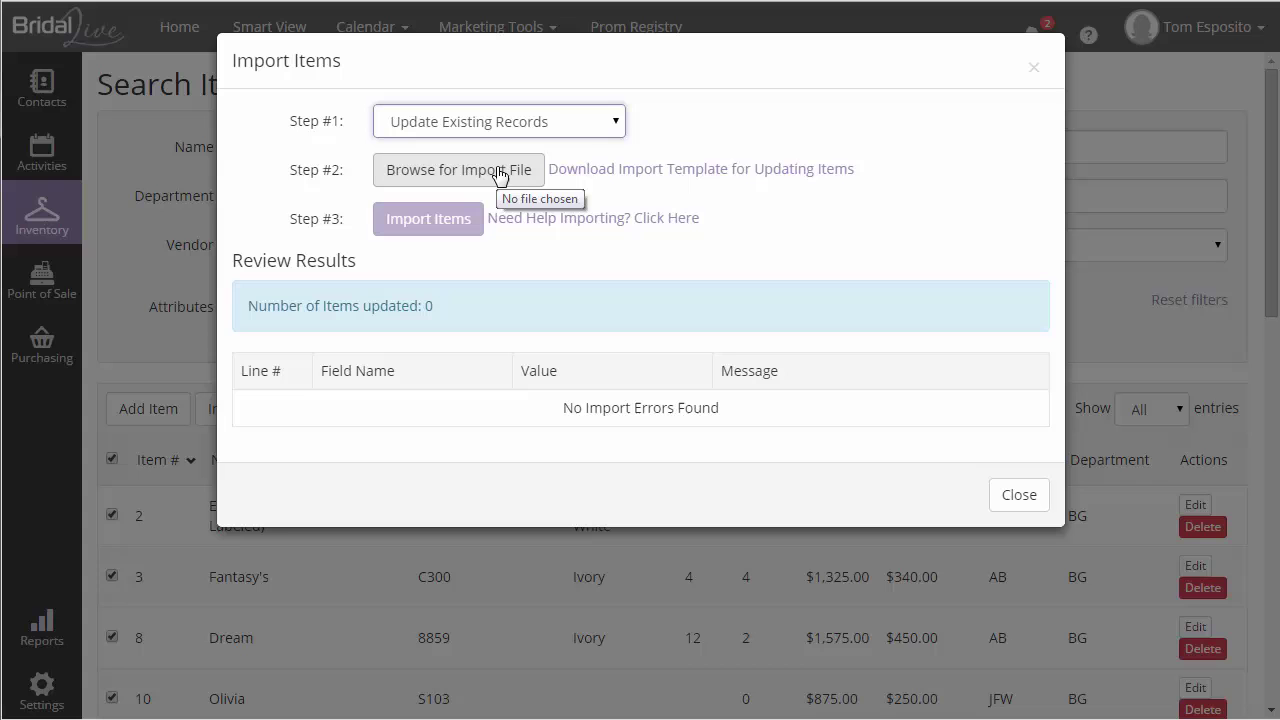
click(500, 172)
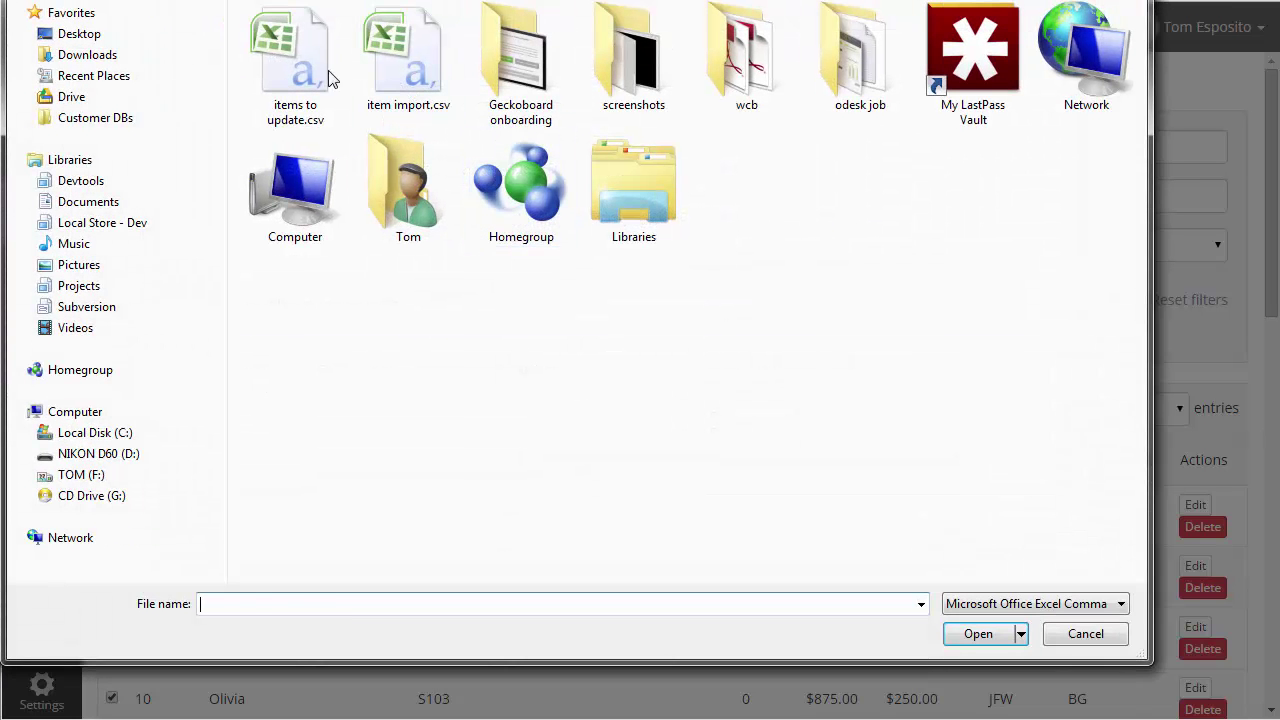
click(300, 70)
double_click(306, 76)
click(459, 224)
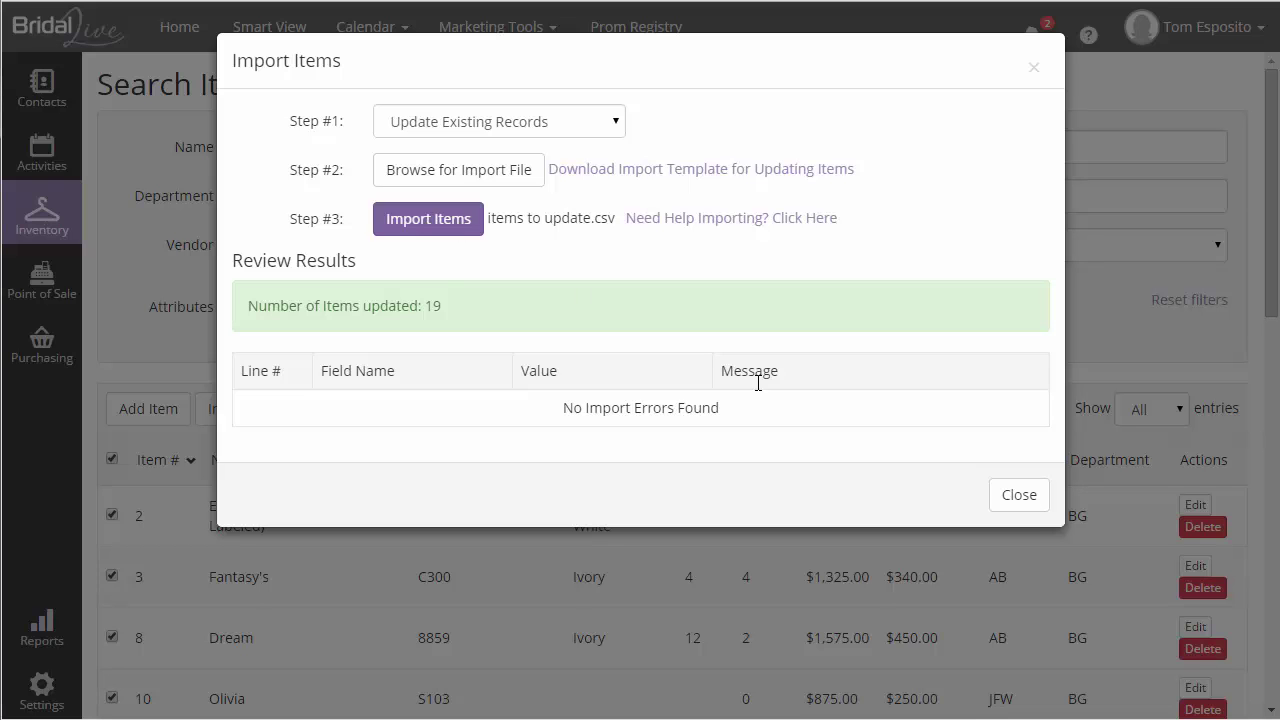
click(1015, 493)
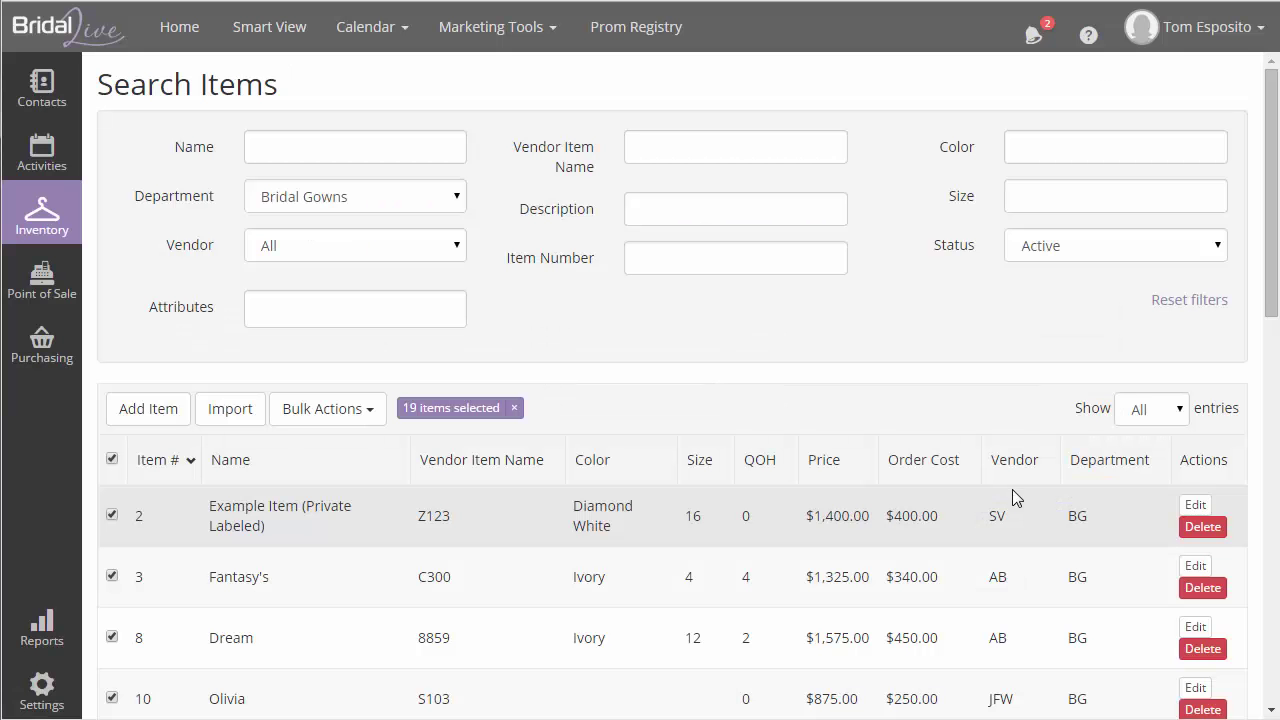
Step: Refresh the item list by filtering to Bridesmaid Dresses and back to Bridal Gowns, and check the items' prices
click(394, 196)
click(400, 261)
click(395, 205)
click(397, 242)
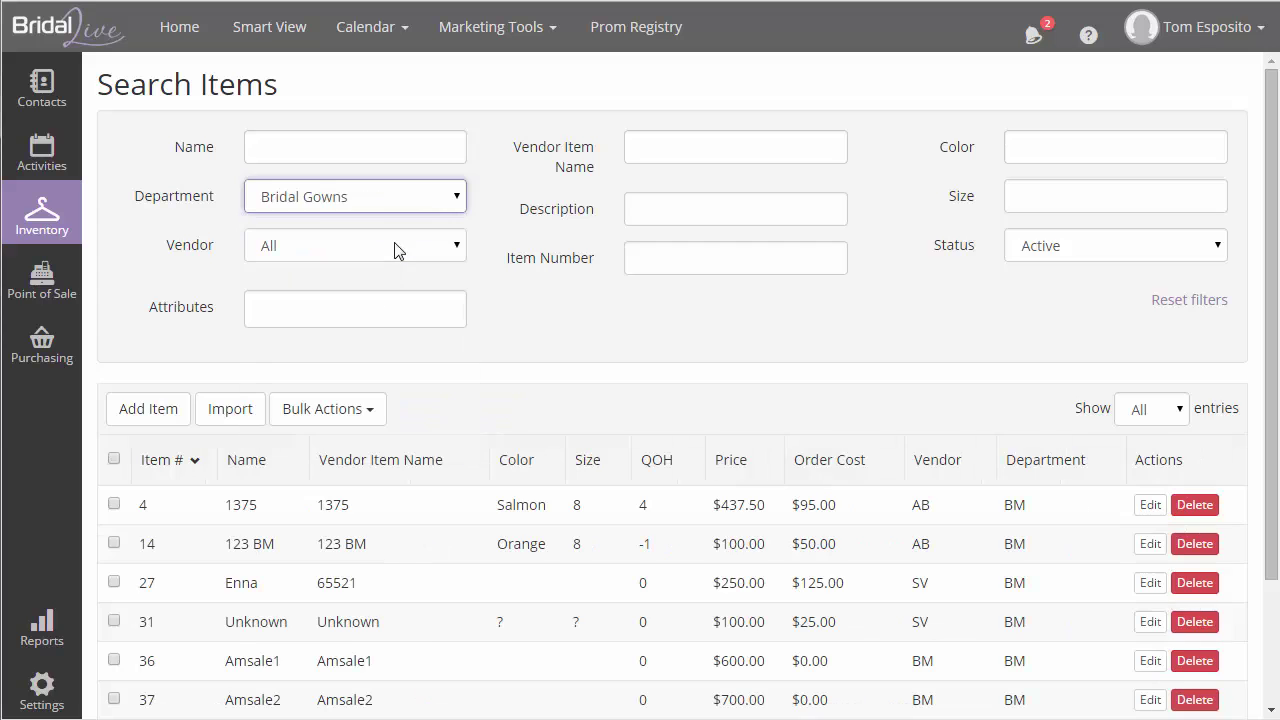
scroll(868, 505, down, 2)
scroll(860, 490, down, 2)
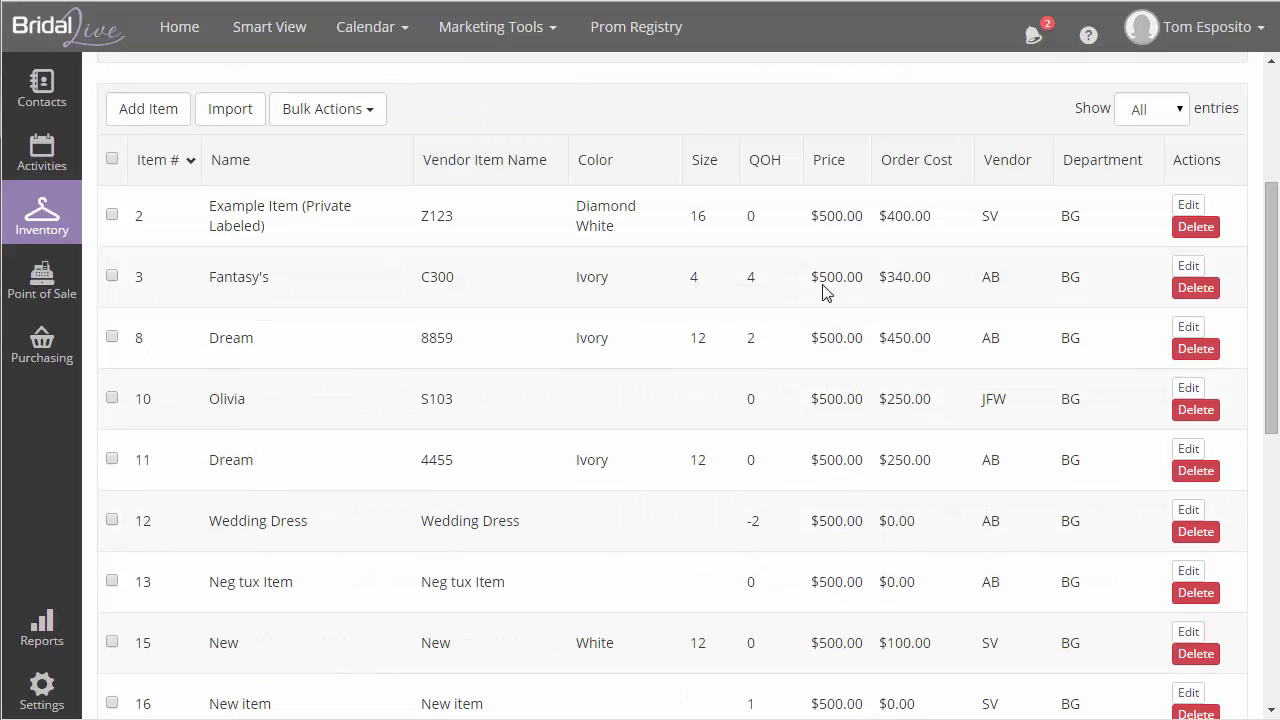